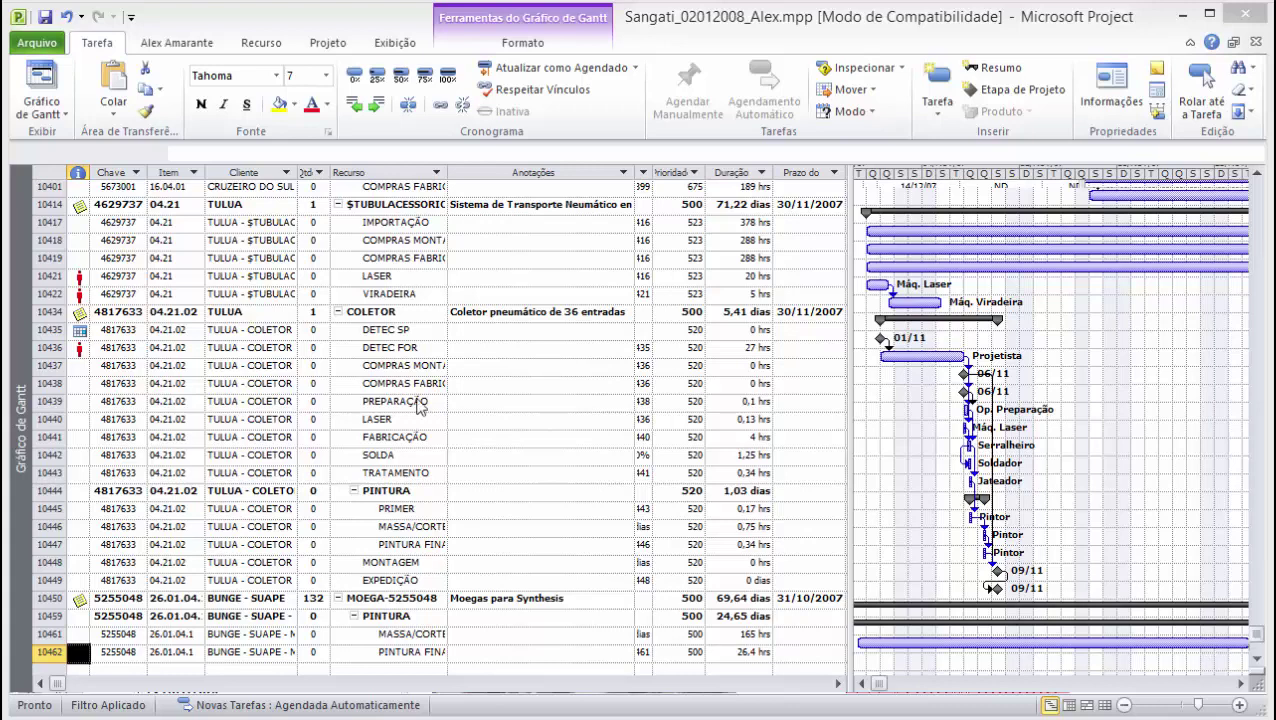
Look through the production orders and their manufacturing tasks, moving back through the schedule from the COLETOR order.
{"action": "left_click", "coordinate": [178, 403]}
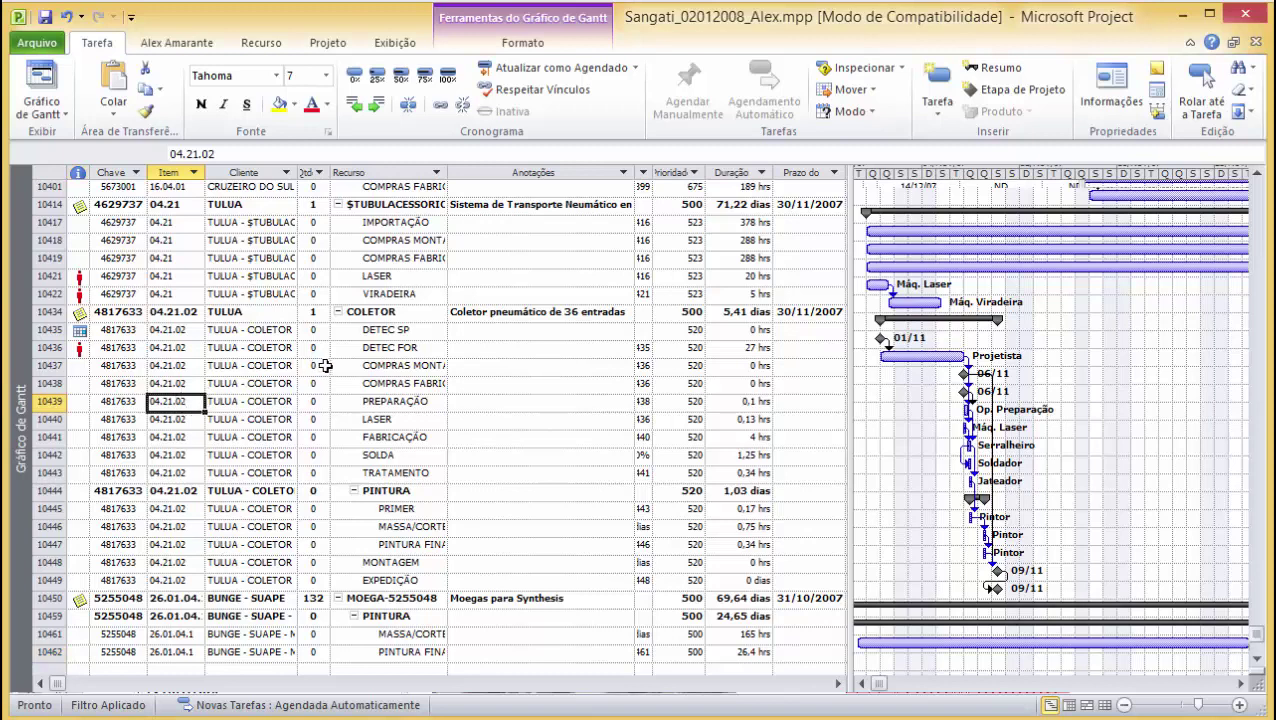
{"action": "key", "text": "Up"}
{"action": "key", "text": "Up"}
{"action": "key", "text": "Up"}
{"action": "key", "text": "Up"}
{"action": "key", "text": "Up"}
{"action": "key", "text": "Up"}
{"action": "key", "text": "Up"}
{"action": "key", "text": "Up"}
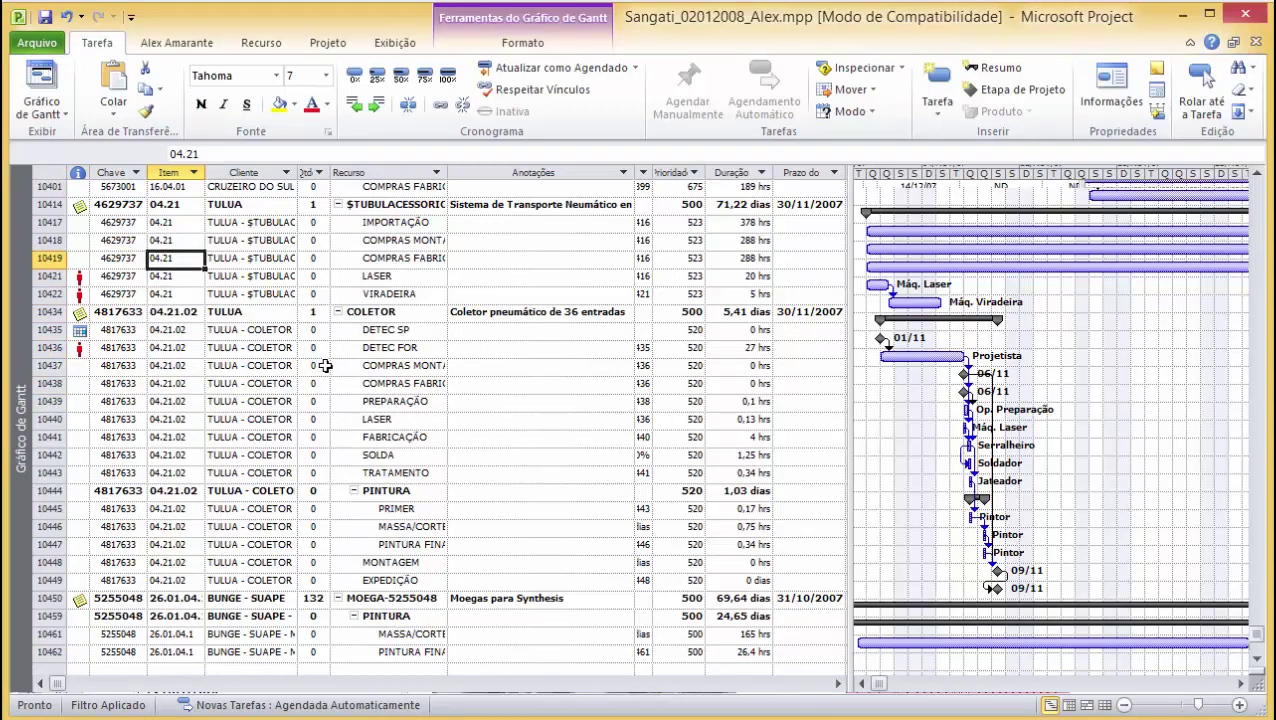
{"action": "key", "text": "Page_Up"}
{"action": "key", "text": "Page_Up"}
{"action": "key", "text": "Page_Up"}
{"action": "key", "text": "Page_Up"}
{"action": "key", "text": "Page_Up"}
{"action": "key", "text": "Page_Up"}
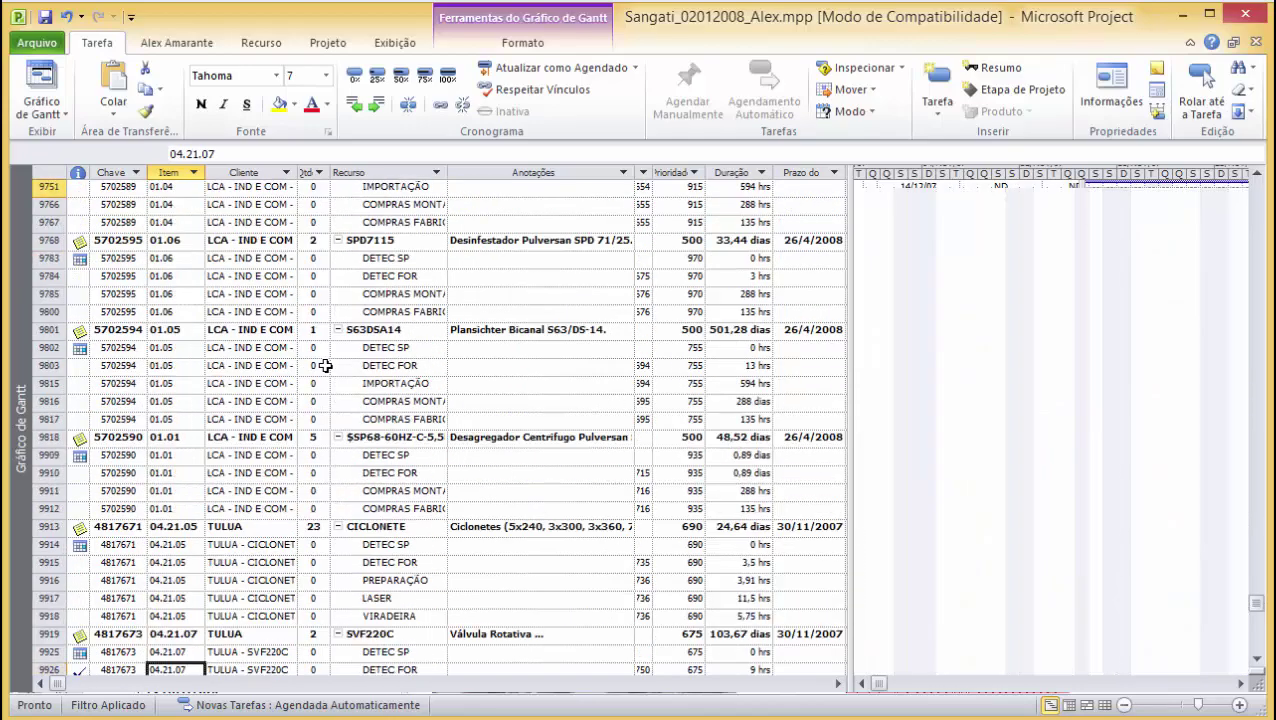
{"action": "key", "text": "Page_Up"}
{"action": "key", "text": "Page_Up"}
{"action": "key", "text": "Page_Up"}
{"action": "key", "text": "Page_Up"}
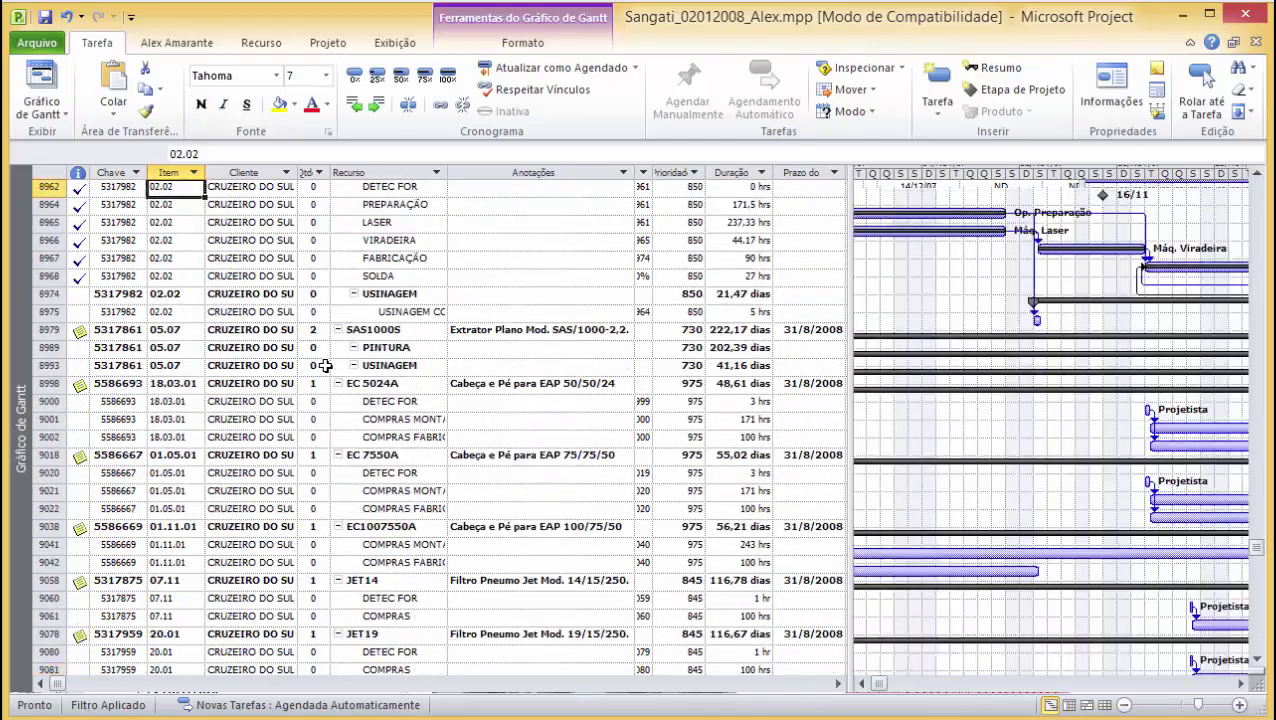
{"action": "key", "text": "Page_Up"}
{"action": "key", "text": "Page_Up"}
{"action": "key", "text": "Page_Up"}
{"action": "key", "text": "Page_Up"}
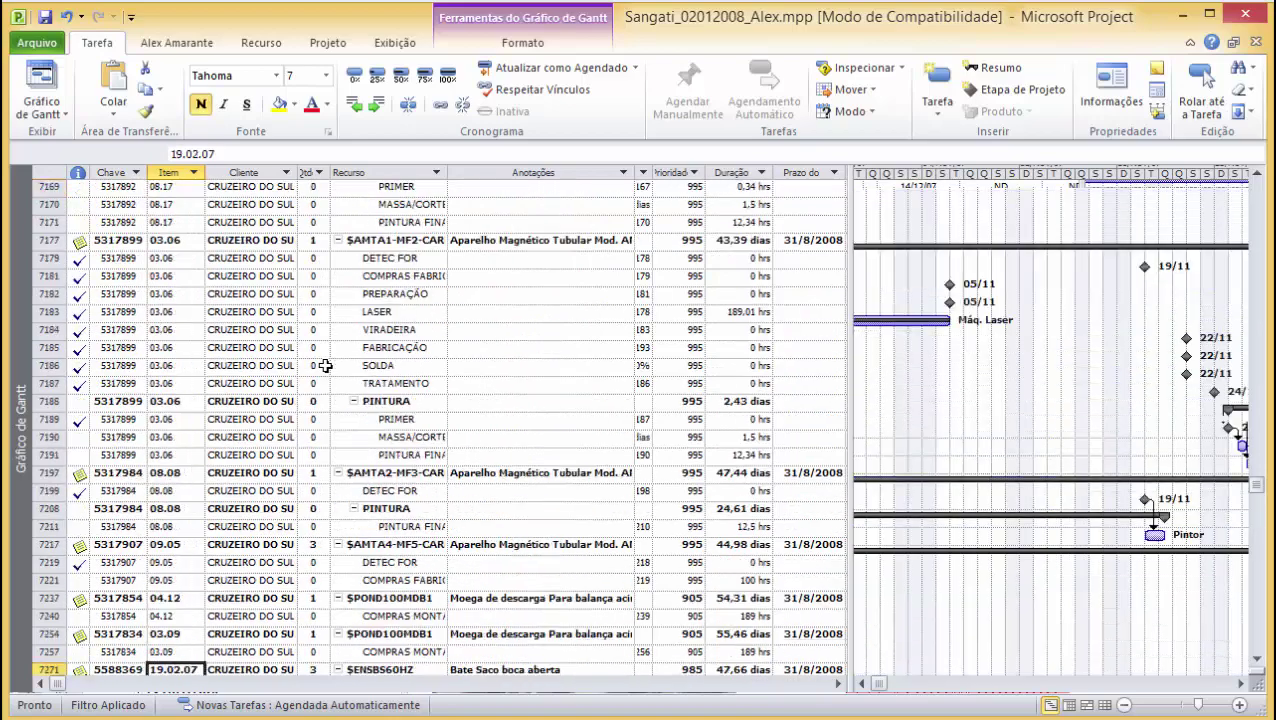
{"action": "key", "text": "Page_Up"}
{"action": "key", "text": "Page_Up"}
{"action": "key", "text": "Page_Up"}
{"action": "key", "text": "Page_Up"}
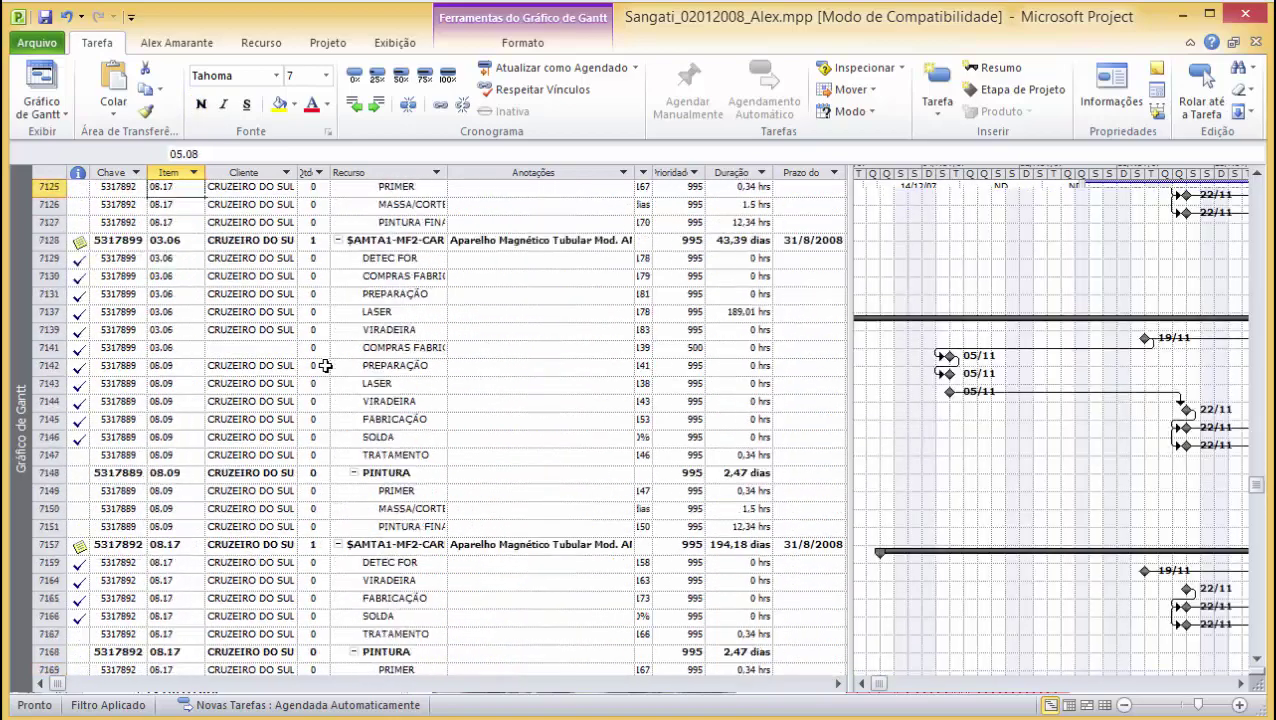
{"action": "key", "text": "Page_Up"}
{"action": "key", "text": "Page_Up"}
{"action": "key", "text": "Page_Up"}
{"action": "key", "text": "Page_Up"}
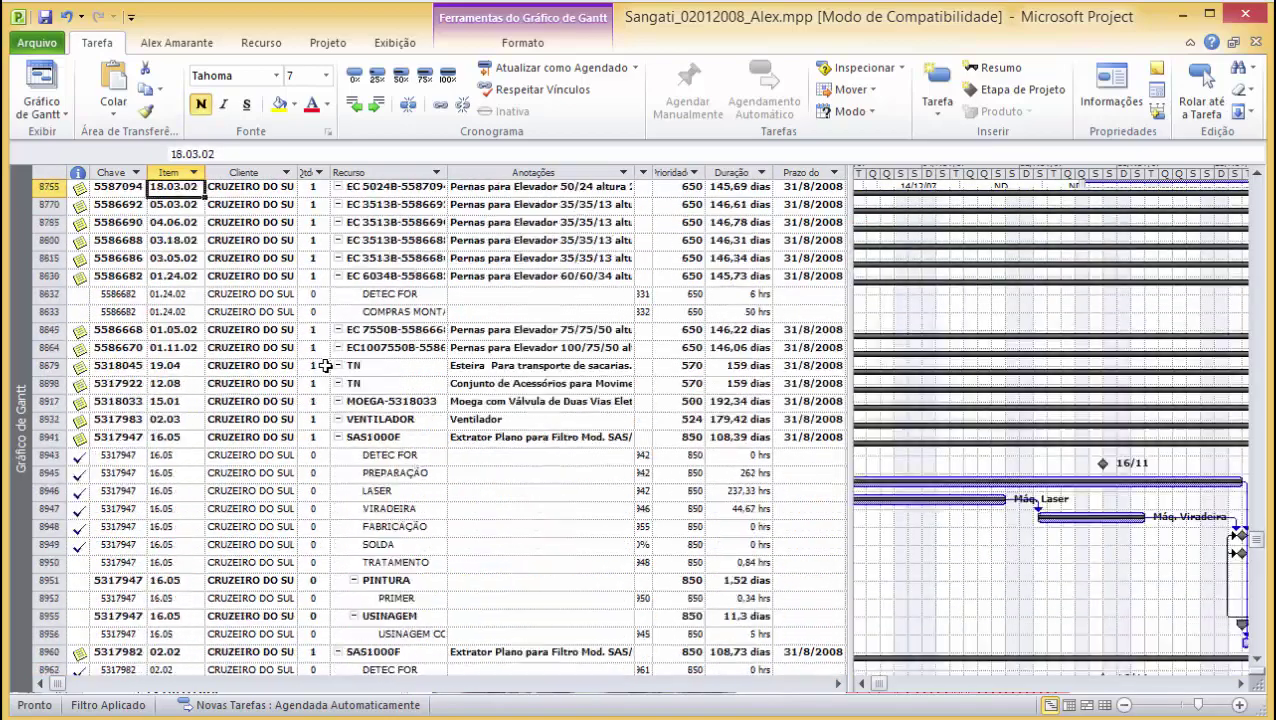
Review the remaining production orders down to the end of the task list.
{"action": "key", "text": "Page_Down"}
{"action": "key", "text": "Page_Down"}
{"action": "key", "text": "Page_Down"}
{"action": "key", "text": "Page_Down"}
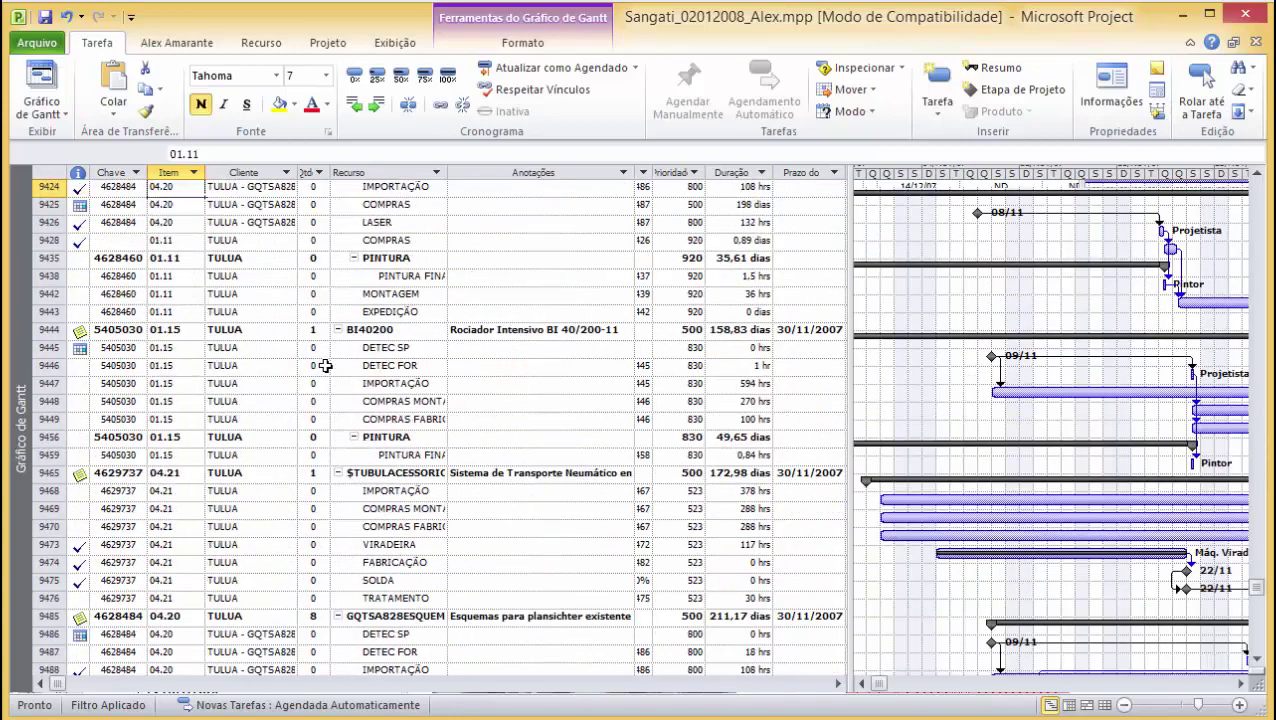
{"action": "key", "text": "Page_Down"}
{"action": "key", "text": "Page_Down"}
{"action": "key", "text": "Page_Down"}
{"action": "key", "text": "Page_Down"}
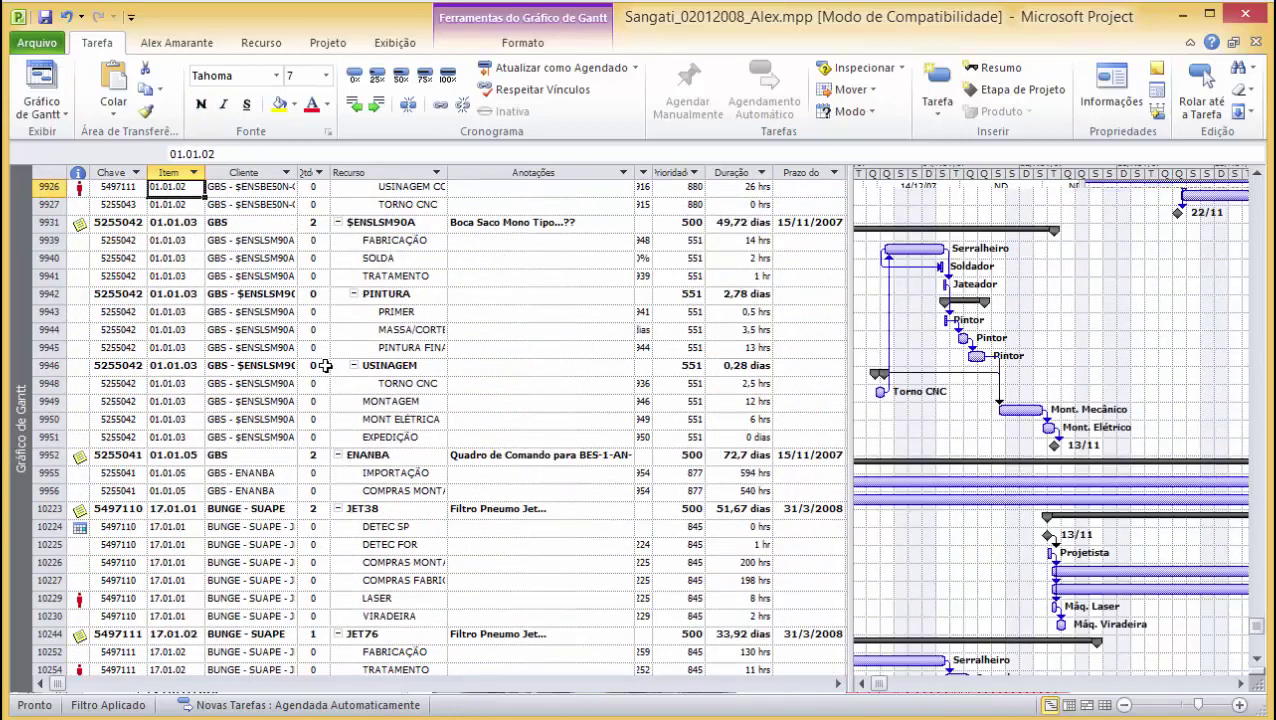
{"action": "key", "text": "Page_Down"}
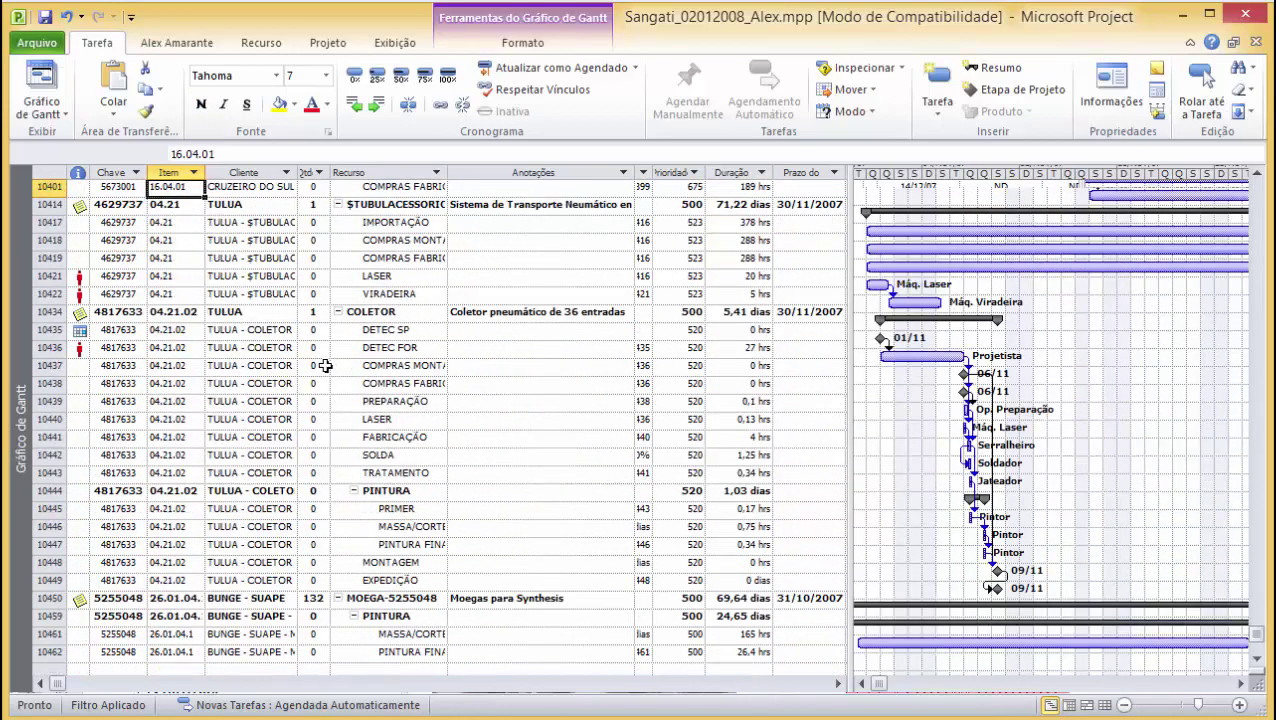
{"action": "key", "text": "Down"}
{"action": "key", "text": "Page_Down"}
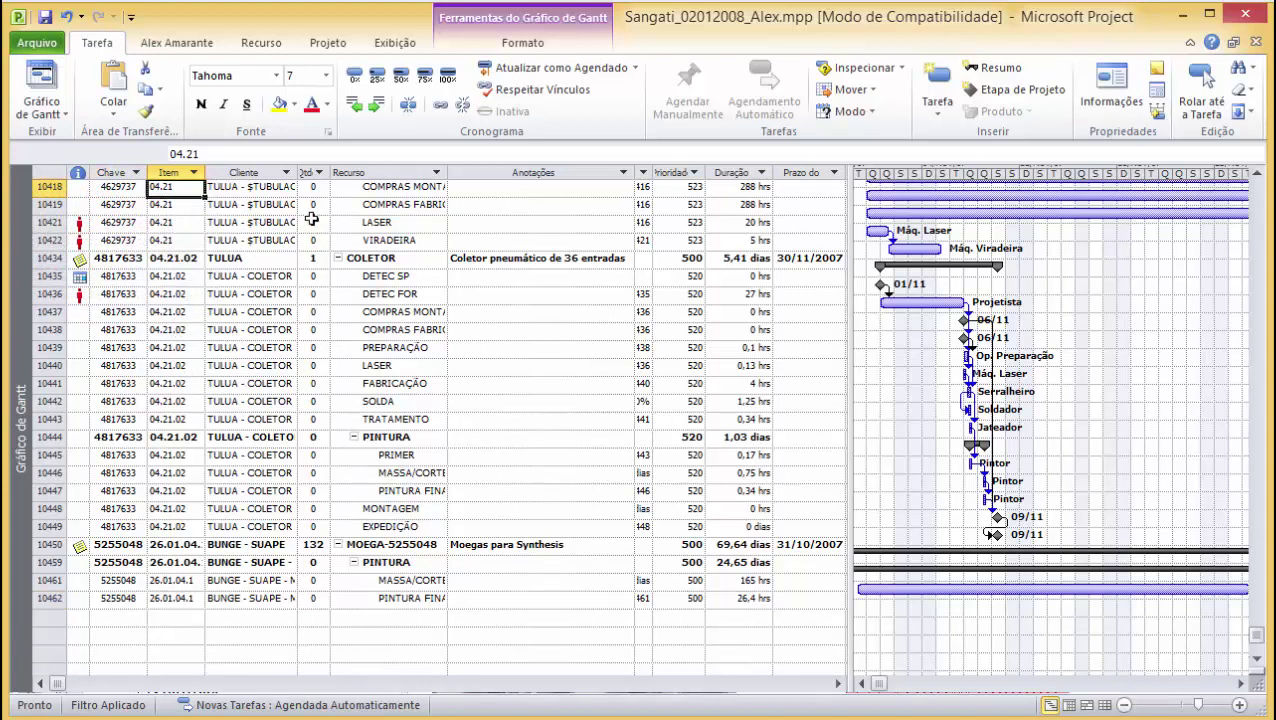
Examine the COLETOR and MOEGA order summary rows, including the COLETOR order's annotation and client.
{"action": "key", "text": "ctrl+Up"}
{"action": "left_click", "coordinate": [48, 258]}
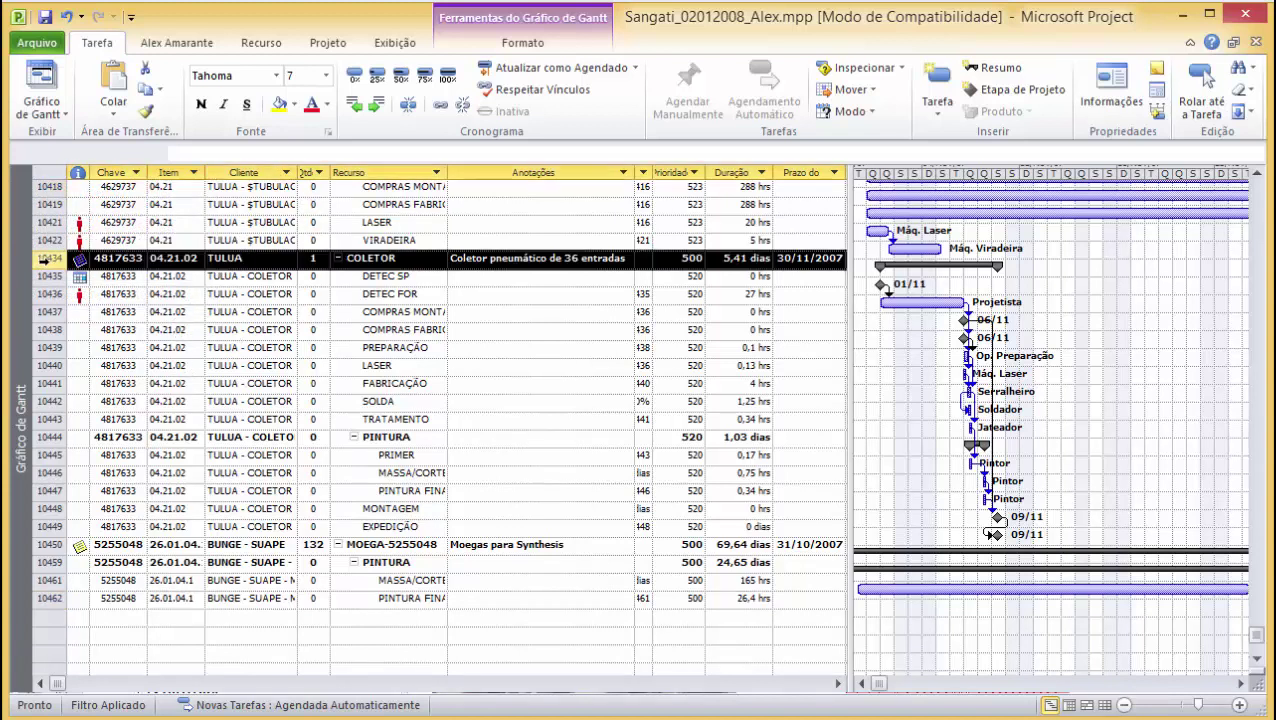
{"action": "left_click", "coordinate": [578, 262]}
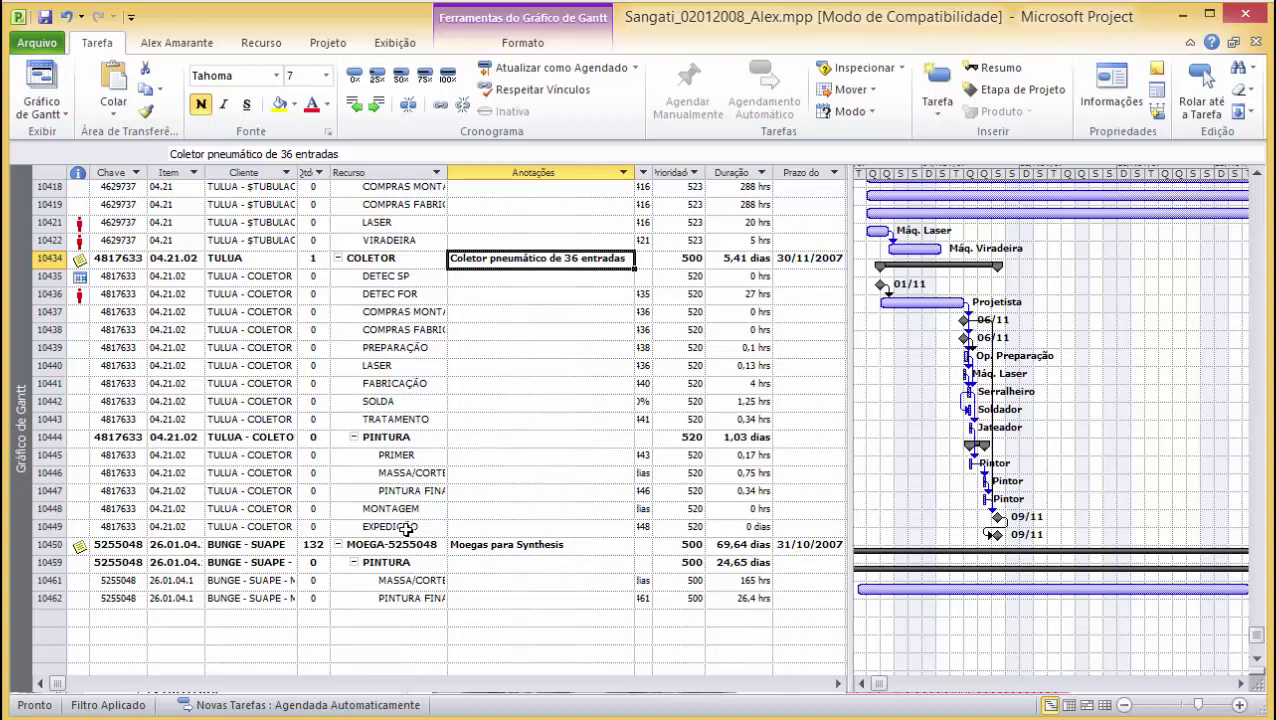
{"action": "left_click", "coordinate": [50, 545]}
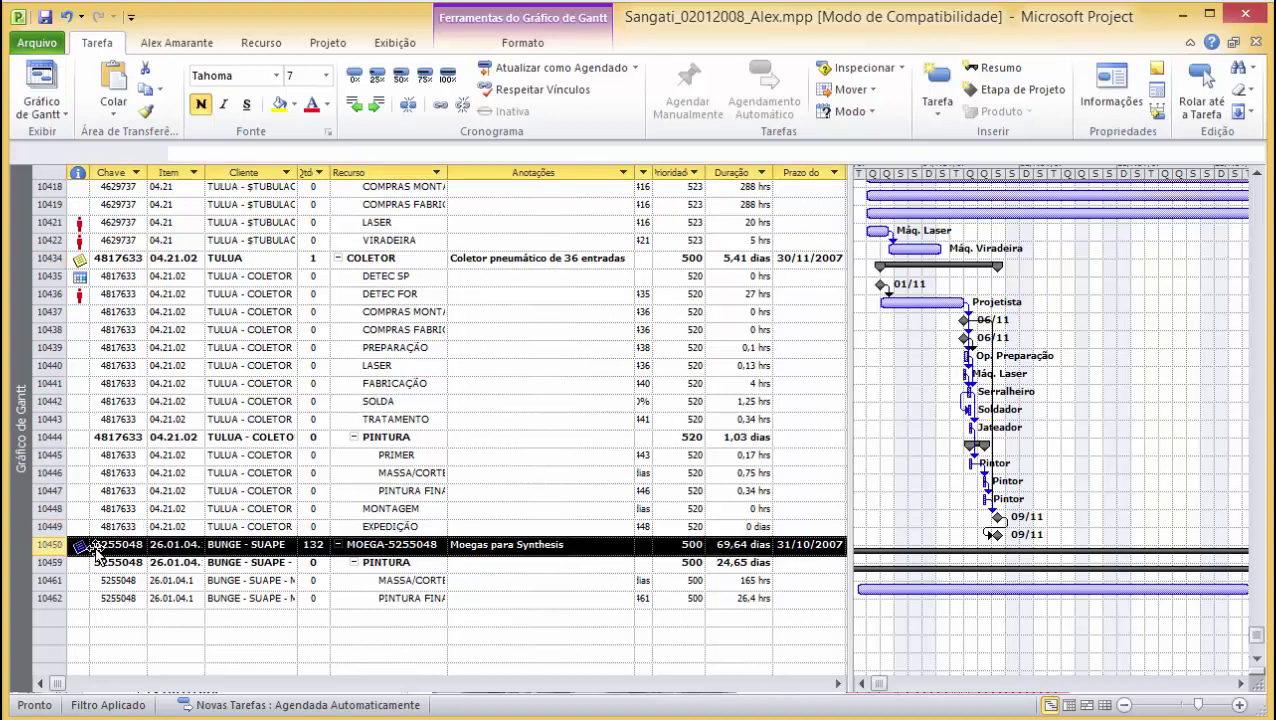
{"action": "left_click", "coordinate": [365, 548]}
{"action": "left_click", "coordinate": [44, 258]}
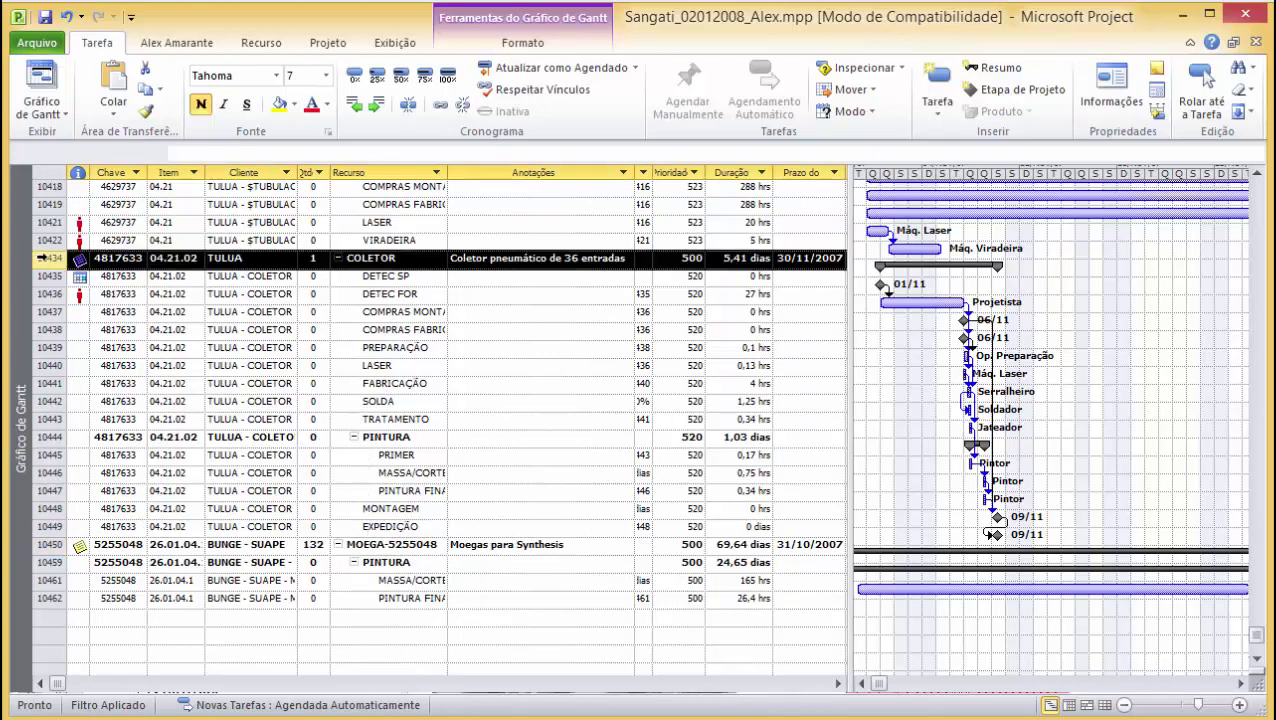
{"action": "left_click", "coordinate": [250, 258]}
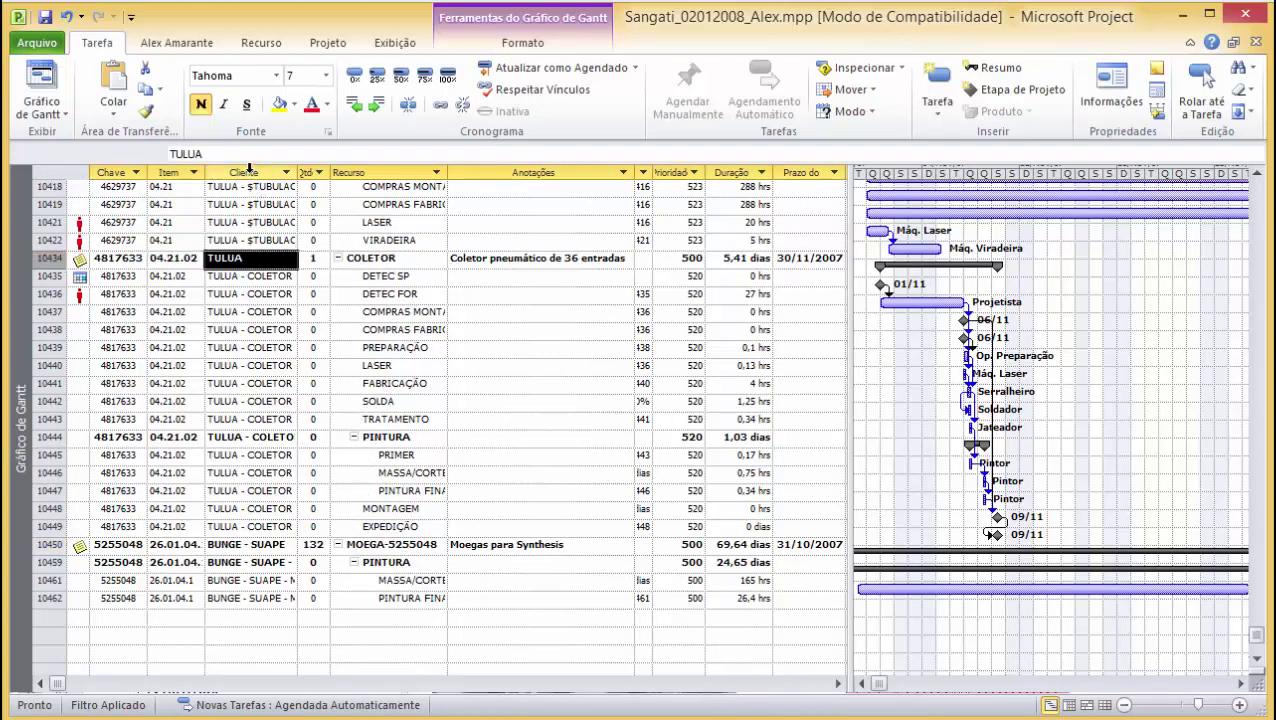
Examine the client, resource and priority columns and individual task rows of the listed orders.
{"action": "left_click", "coordinate": [249, 170]}
{"action": "left_click", "coordinate": [395, 238]}
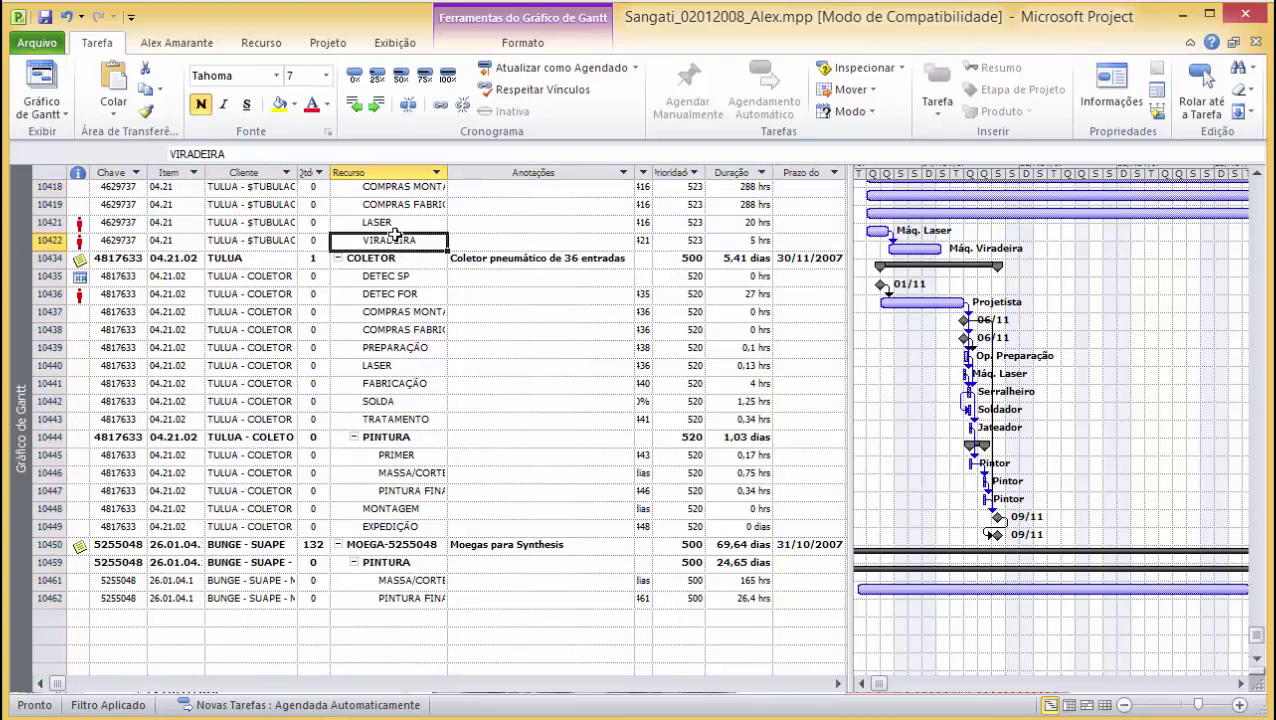
{"action": "key", "text": "Up"}
{"action": "key", "text": "Up"}
{"action": "key", "text": "Up"}
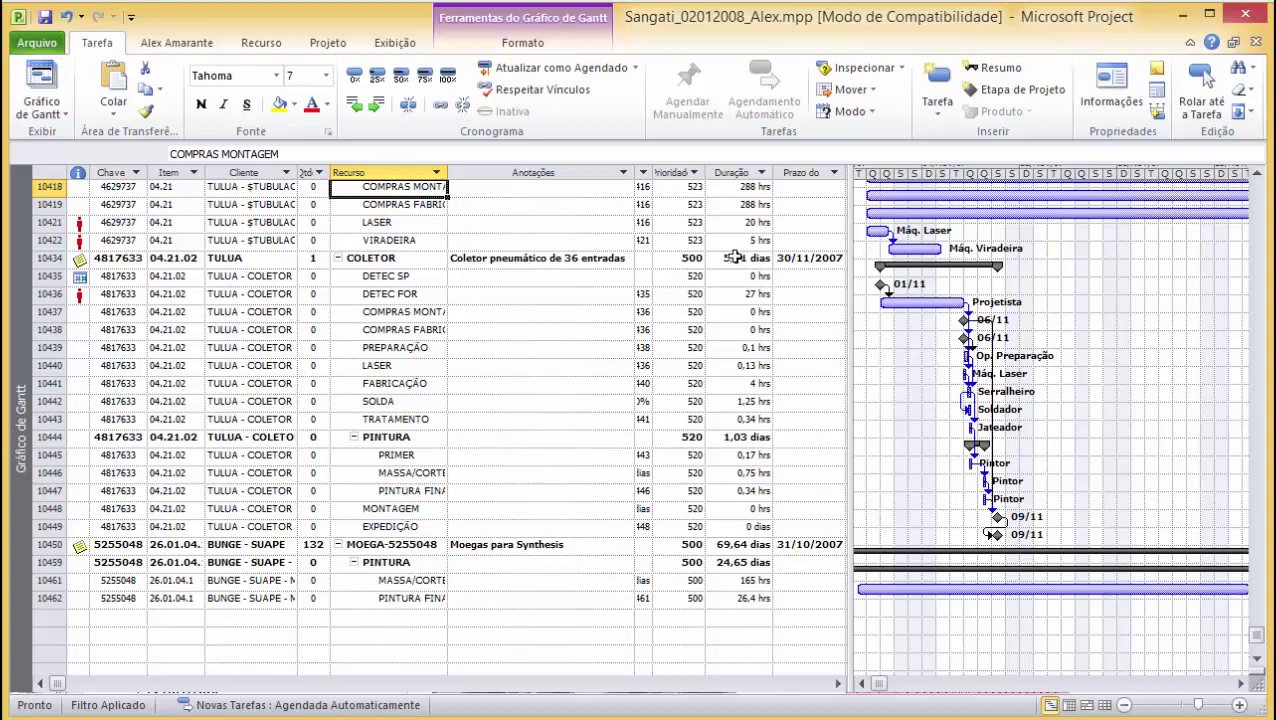
{"action": "left_click", "coordinate": [668, 172]}
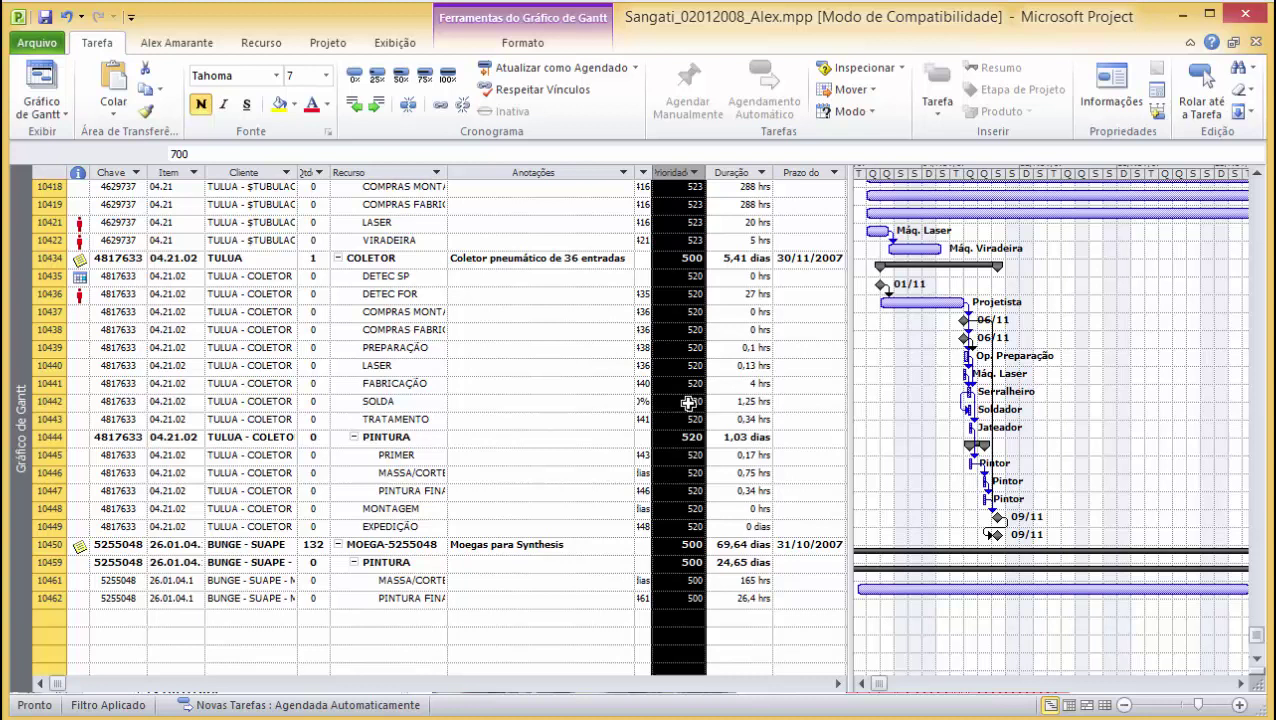
{"action": "left_click", "coordinate": [408, 385]}
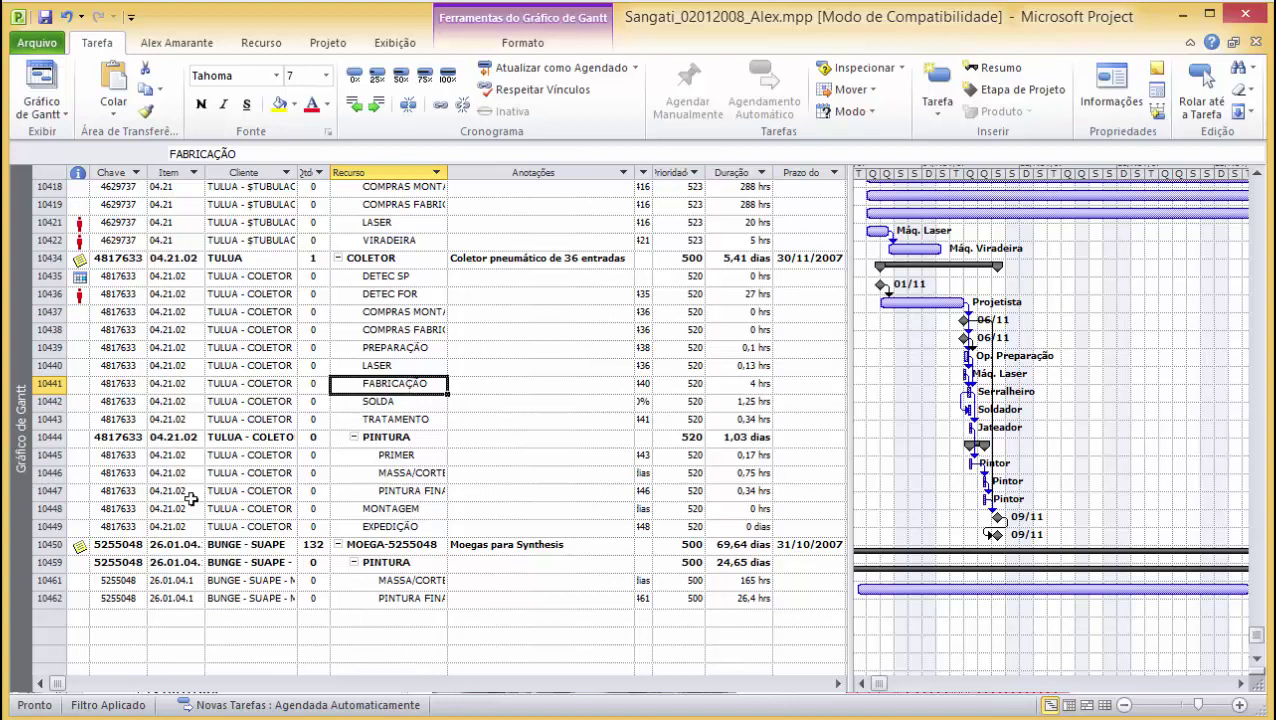
{"action": "left_click", "coordinate": [49, 598]}
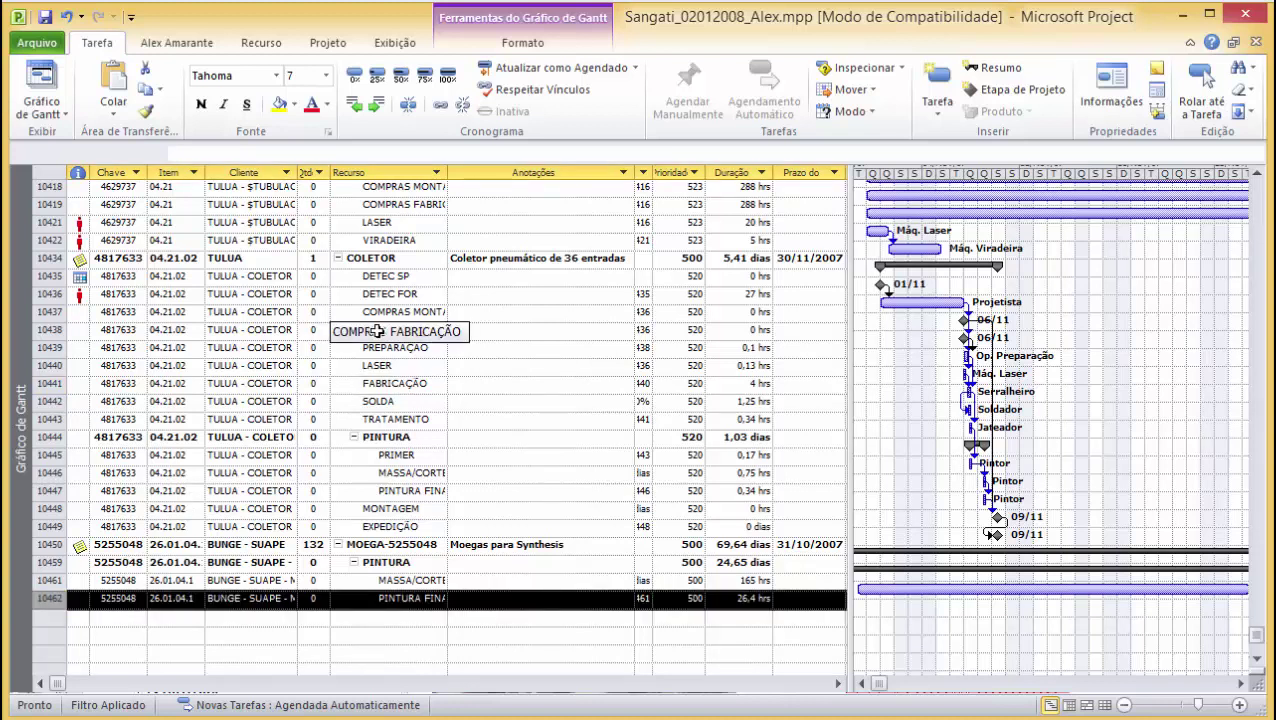
{"action": "left_click", "coordinate": [250, 329]}
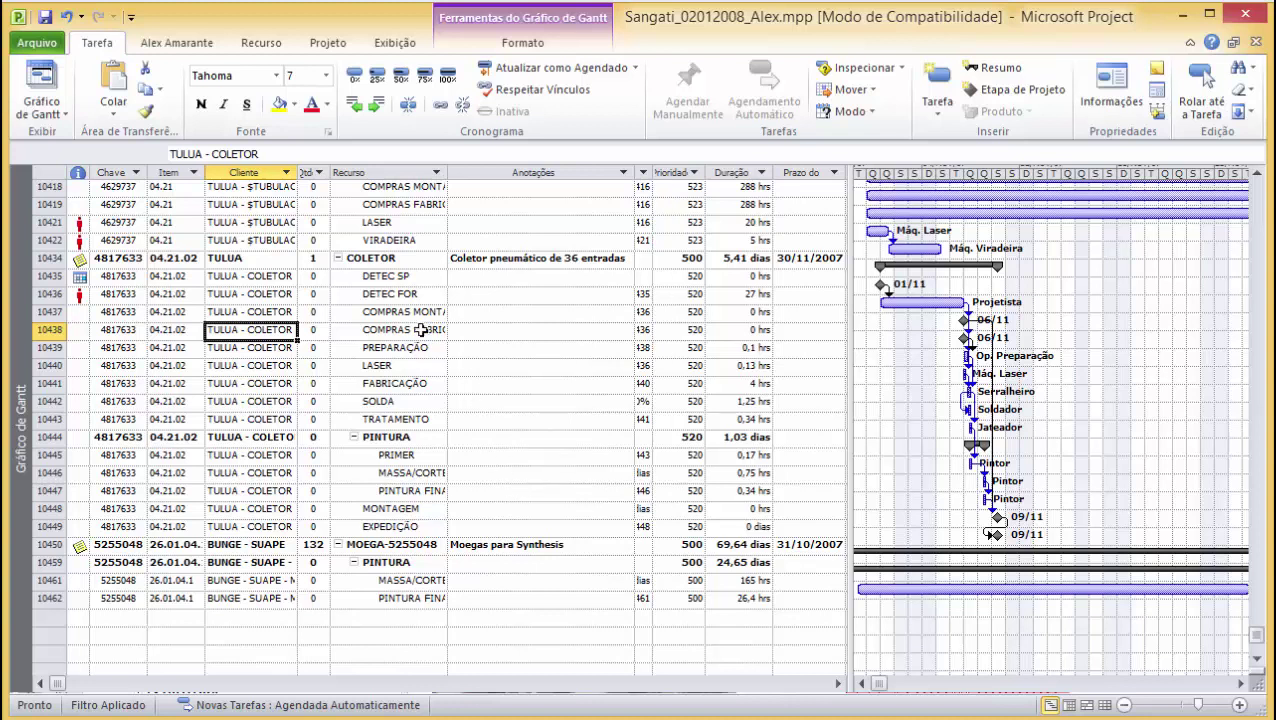
Open the Visual Basic editor and show the code behind the OK button of the SP_Atualiza_Ordens form.
{"action": "left_click", "coordinate": [178, 45]}
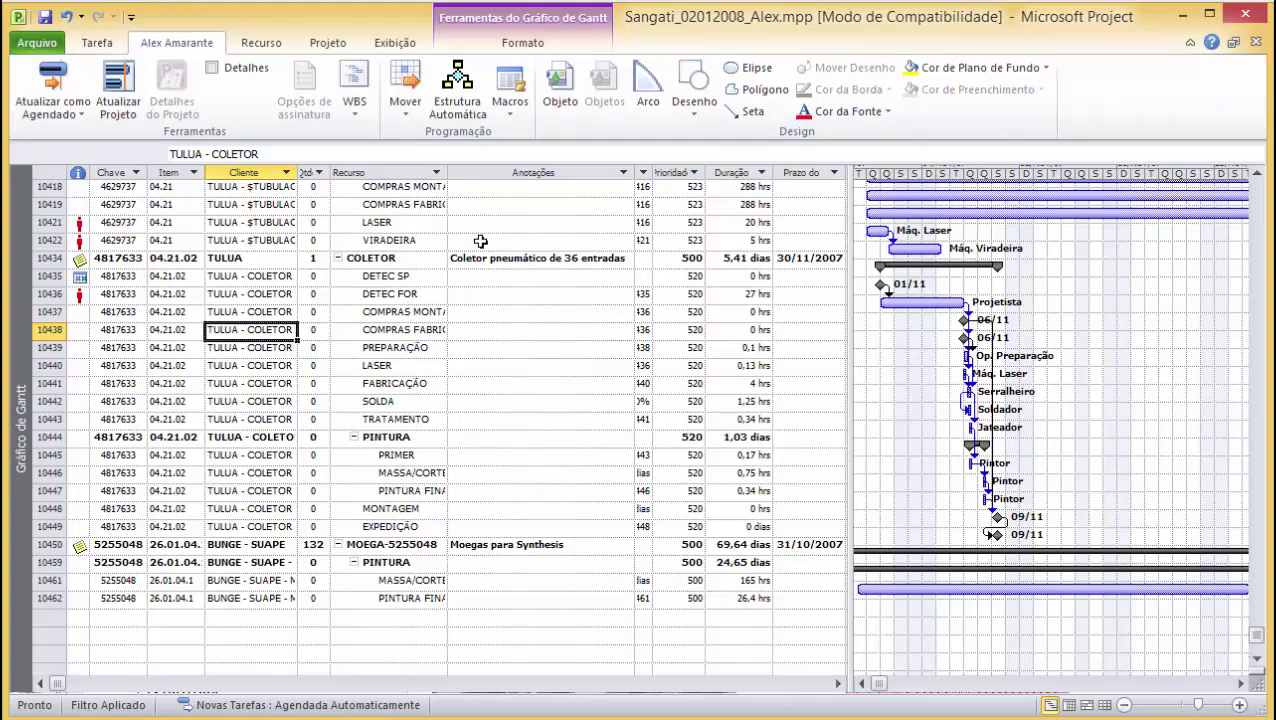
{"action": "left_click", "coordinate": [511, 110]}
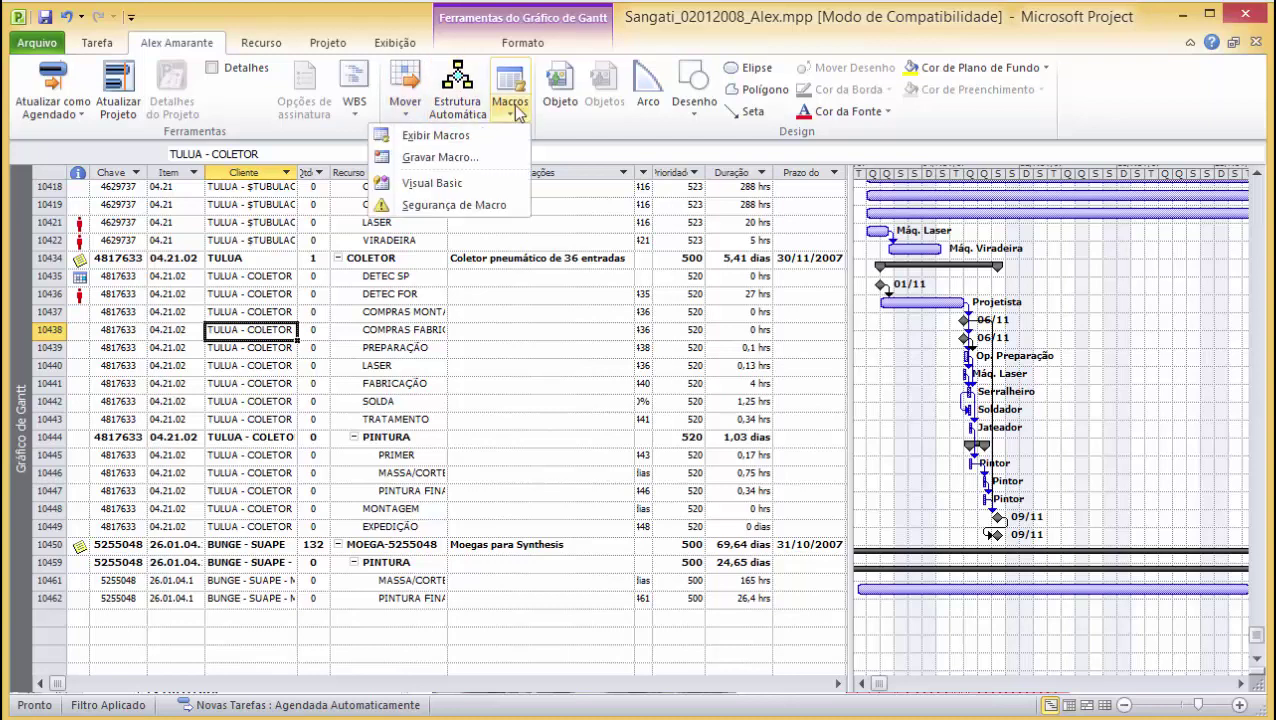
{"action": "left_click", "coordinate": [509, 118]}
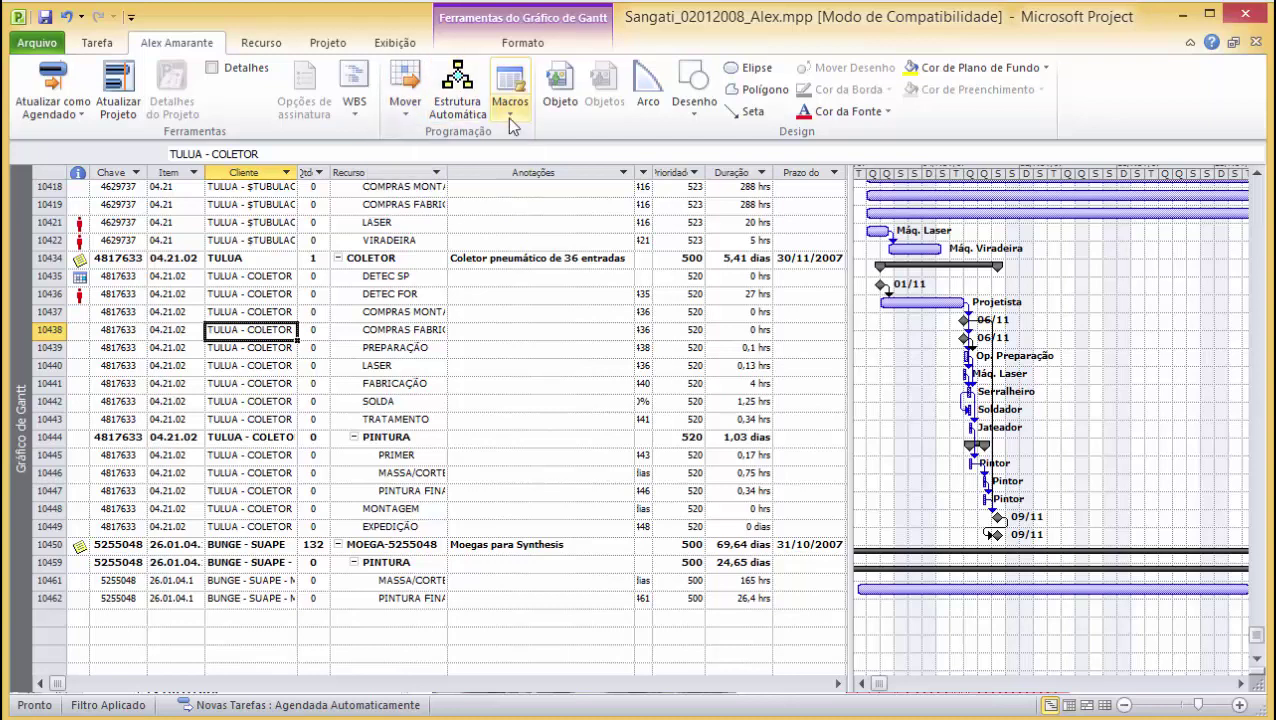
{"action": "left_click", "coordinate": [507, 118]}
{"action": "left_click", "coordinate": [471, 180]}
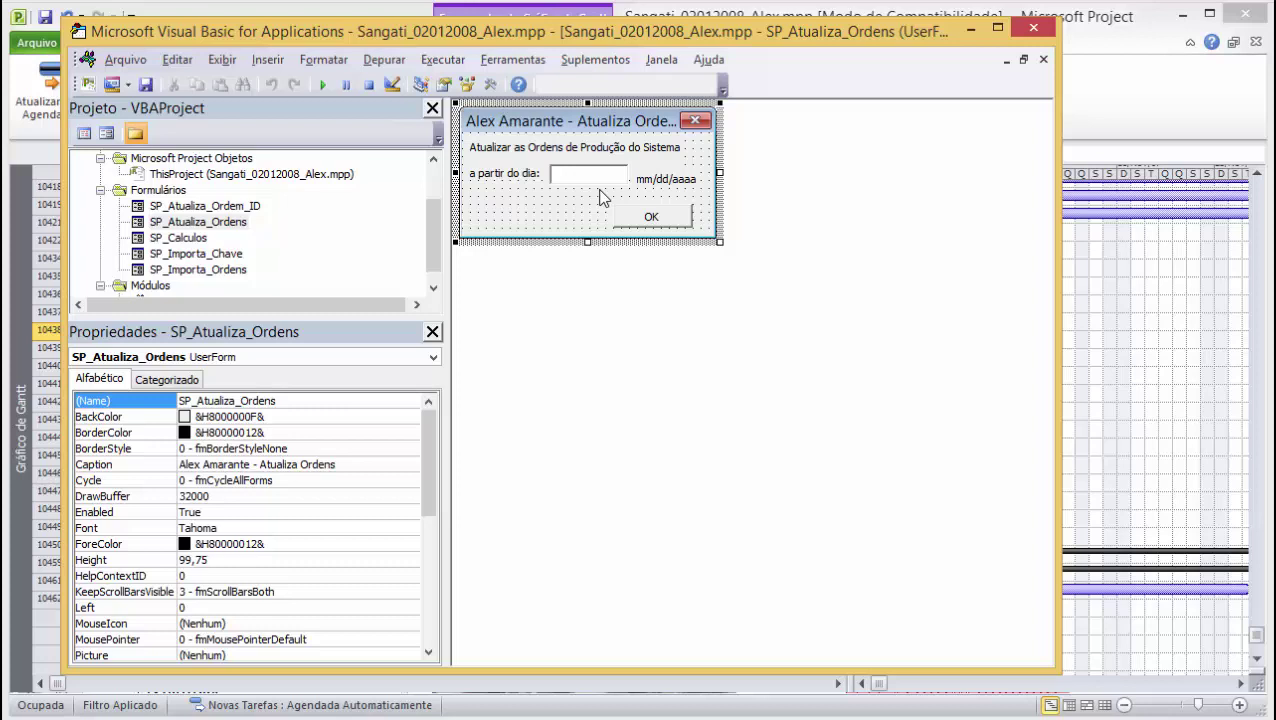
{"action": "double_click", "coordinate": [631, 214]}
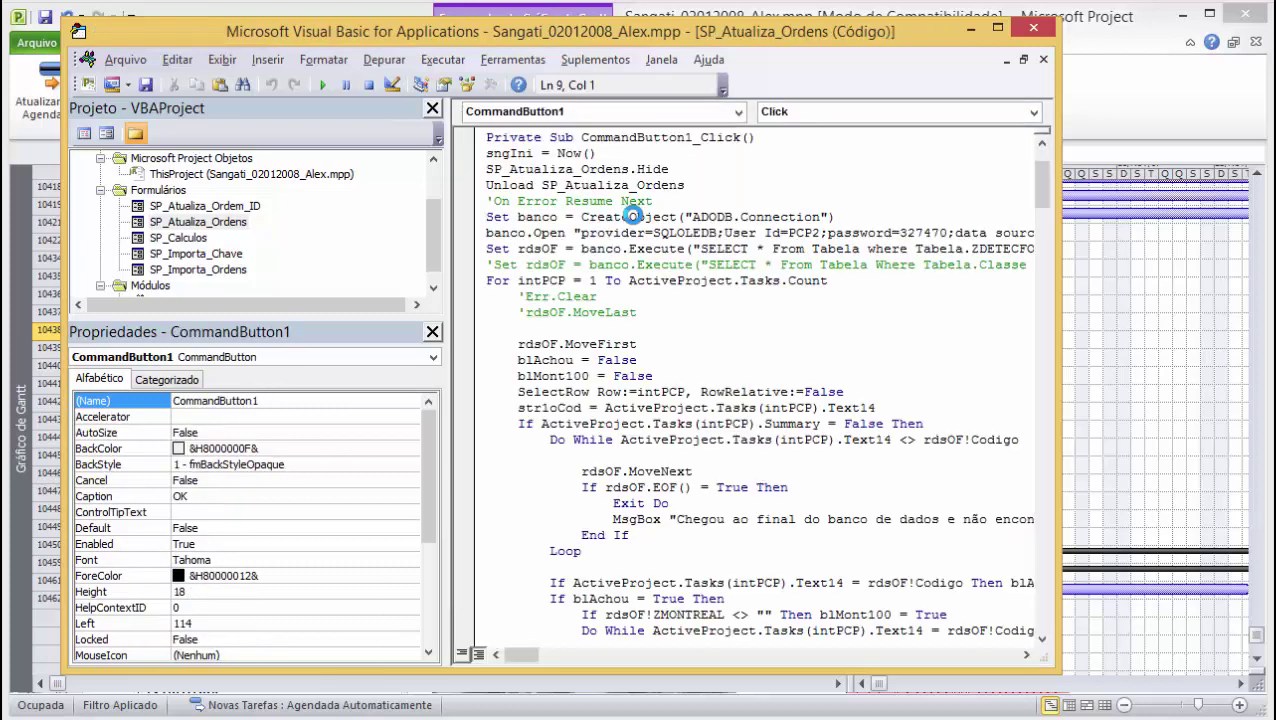
Read through the OK button's code from the variable declarations through the task-name conditions to the end of the procedure.
{"action": "left_click", "coordinate": [700, 342]}
{"action": "key", "text": "Page_Up"}
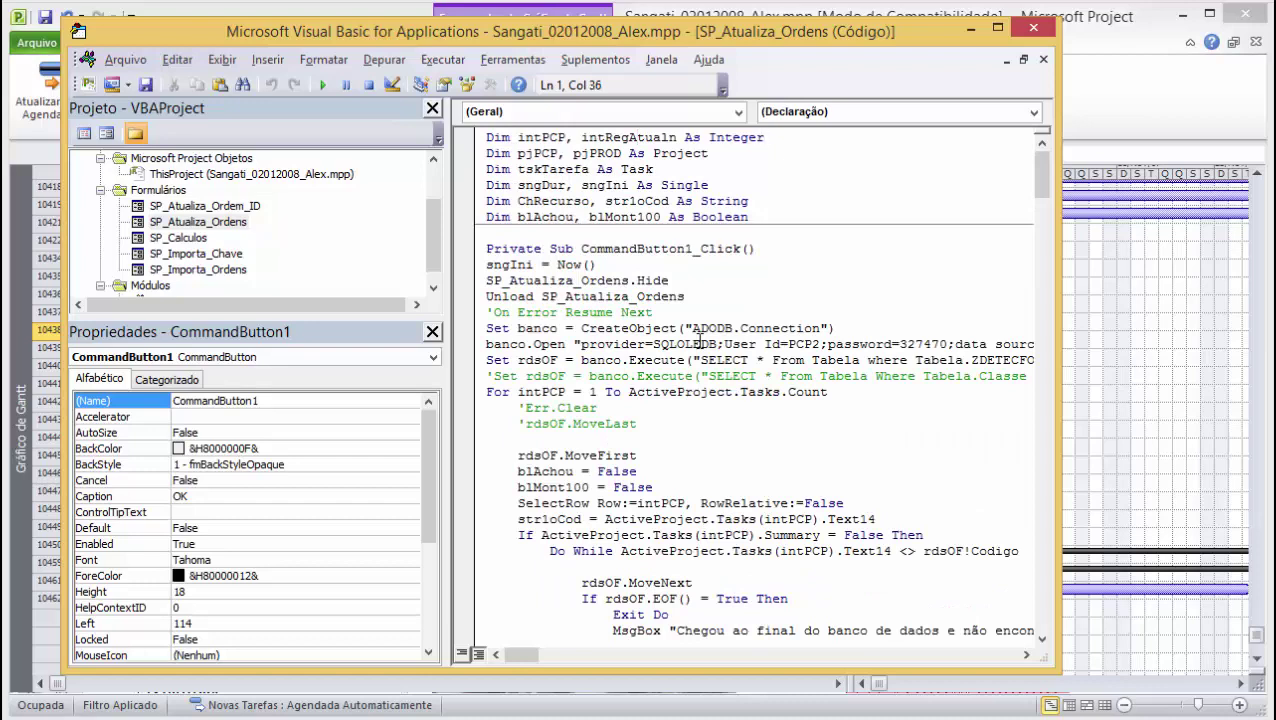
{"action": "key", "text": "Down"}
{"action": "key", "text": "Down"}
{"action": "key", "text": "Down"}
{"action": "key", "text": "Down"}
{"action": "key", "text": "Down"}
{"action": "key", "text": "Down"}
{"action": "key", "text": "Down"}
{"action": "key", "text": "Down"}
{"action": "key", "text": "Down"}
{"action": "key", "text": "Down"}
{"action": "key", "text": "Down"}
{"action": "key", "text": "Down"}
{"action": "key", "text": "Down"}
{"action": "key", "text": "Down"}
{"action": "key", "text": "Down"}
{"action": "key", "text": "Down"}
{"action": "key", "text": "Down"}
{"action": "key", "text": "Down"}
{"action": "key", "text": "Down"}
{"action": "key", "text": "Down"}
{"action": "key", "text": "Down"}
{"action": "key", "text": "Down"}
{"action": "key", "text": "Down"}
{"action": "key", "text": "Down"}
{"action": "key", "text": "Down"}
{"action": "key", "text": "Down"}
{"action": "key", "text": "Down"}
{"action": "key", "text": "Down"}
{"action": "key", "text": "Down"}
{"action": "key", "text": "Down"}
{"action": "key", "text": "Down"}
{"action": "key", "text": "Down"}
{"action": "key", "text": "Down"}
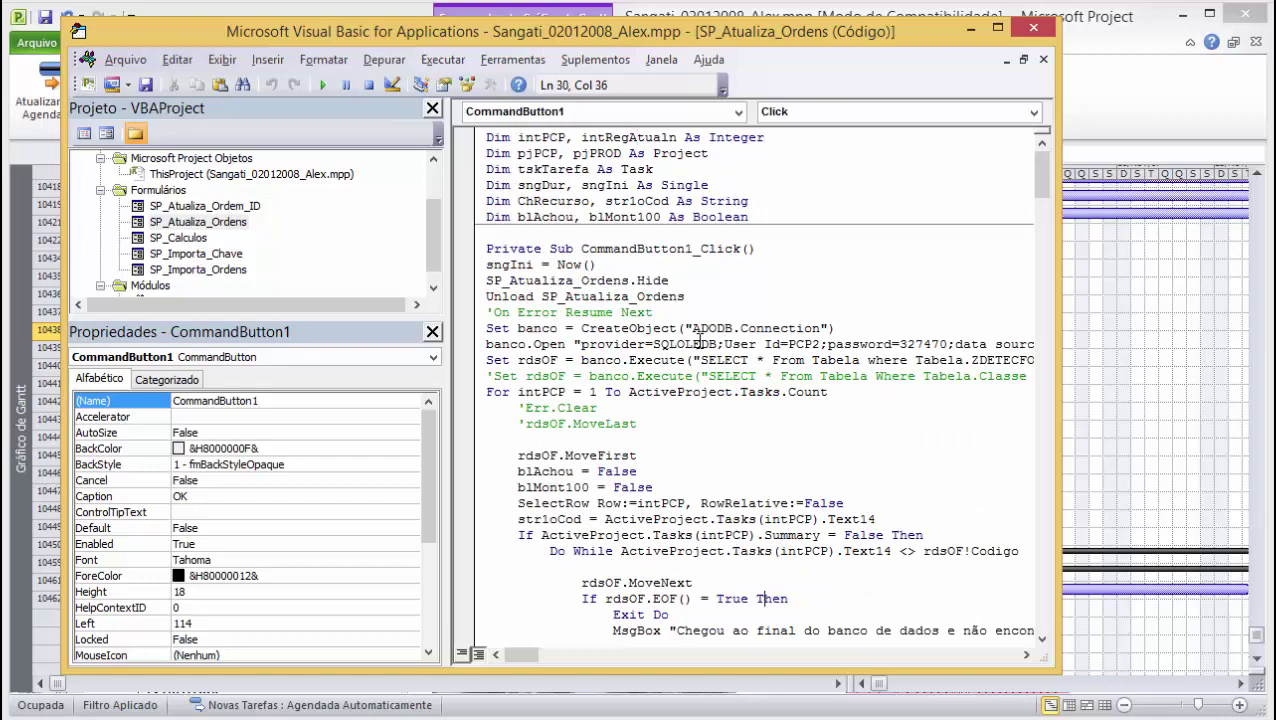
{"action": "key", "text": "Down"}
{"action": "key", "text": "Down"}
{"action": "key", "text": "Down"}
{"action": "key", "text": "Down"}
{"action": "key", "text": "Down"}
{"action": "key", "text": "Down"}
{"action": "key", "text": "Down"}
{"action": "key", "text": "Down"}
{"action": "key", "text": "Down"}
{"action": "key", "text": "Down"}
{"action": "key", "text": "Down"}
{"action": "key", "text": "Down"}
{"action": "key", "text": "Down"}
{"action": "key", "text": "Down"}
{"action": "key", "text": "Down"}
{"action": "key", "text": "Down"}
{"action": "key", "text": "Down"}
{"action": "key", "text": "Down"}
{"action": "key", "text": "Down"}
{"action": "key", "text": "Down"}
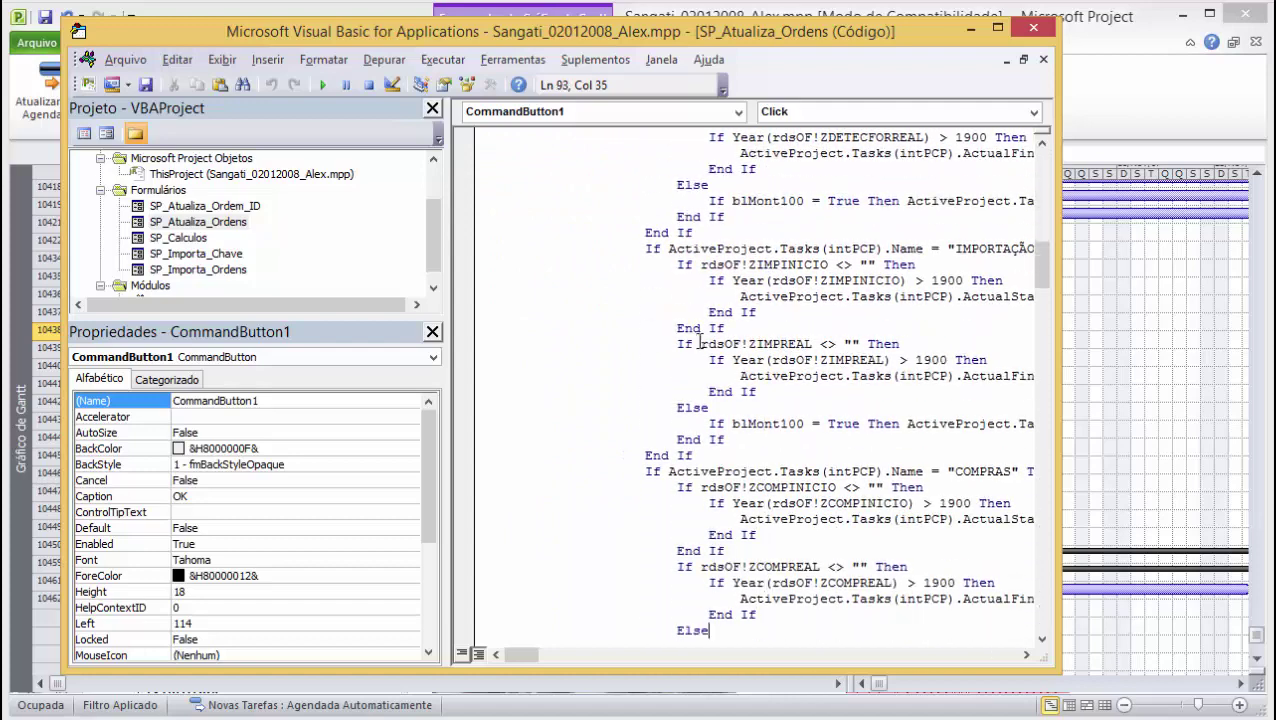
{"action": "key", "text": "Down"}
{"action": "key", "text": "Down"}
{"action": "key", "text": "Down"}
{"action": "key", "text": "Down"}
{"action": "key", "text": "Down"}
{"action": "key", "text": "Down"}
{"action": "key", "text": "Down"}
{"action": "key", "text": "Down"}
{"action": "key", "text": "Down"}
{"action": "key", "text": "Down"}
{"action": "key", "text": "Down"}
{"action": "key", "text": "Down"}
{"action": "key", "text": "Down"}
{"action": "key", "text": "Down"}
{"action": "key", "text": "Down"}
{"action": "key", "text": "Down"}
{"action": "key", "text": "Down"}
{"action": "key", "text": "Down"}
{"action": "key", "text": "Down"}
{"action": "key", "text": "Down"}
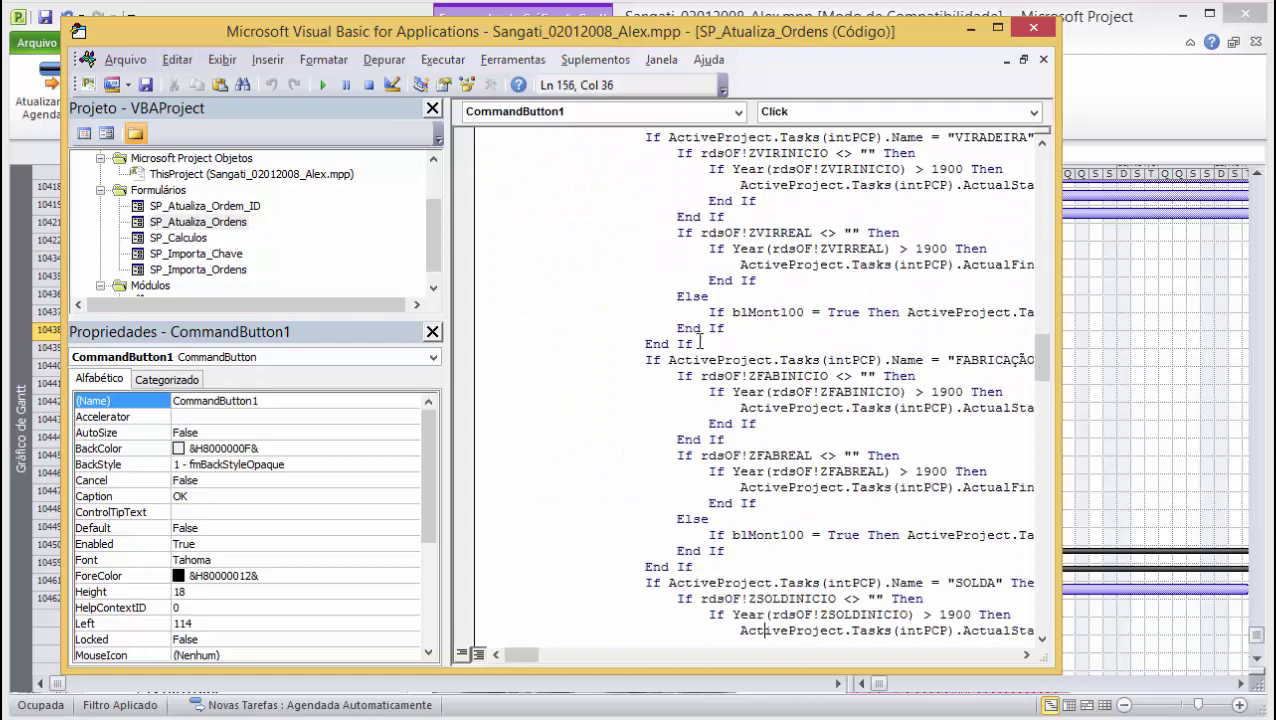
{"action": "key", "text": "Down"}
{"action": "key", "text": "Down"}
{"action": "key", "text": "Down"}
{"action": "key", "text": "Down"}
{"action": "key", "text": "Down"}
{"action": "key", "text": "Down"}
{"action": "key", "text": "Down"}
{"action": "key", "text": "Down"}
{"action": "key", "text": "Down"}
{"action": "key", "text": "Down"}
{"action": "key", "text": "Down"}
{"action": "key", "text": "Down"}
{"action": "key", "text": "Down"}
{"action": "key", "text": "Down"}
{"action": "key", "text": "Down"}
{"action": "key", "text": "Down"}
{"action": "key", "text": "Down"}
{"action": "key", "text": "Down"}
{"action": "key", "text": "Down"}
{"action": "key", "text": "Down"}
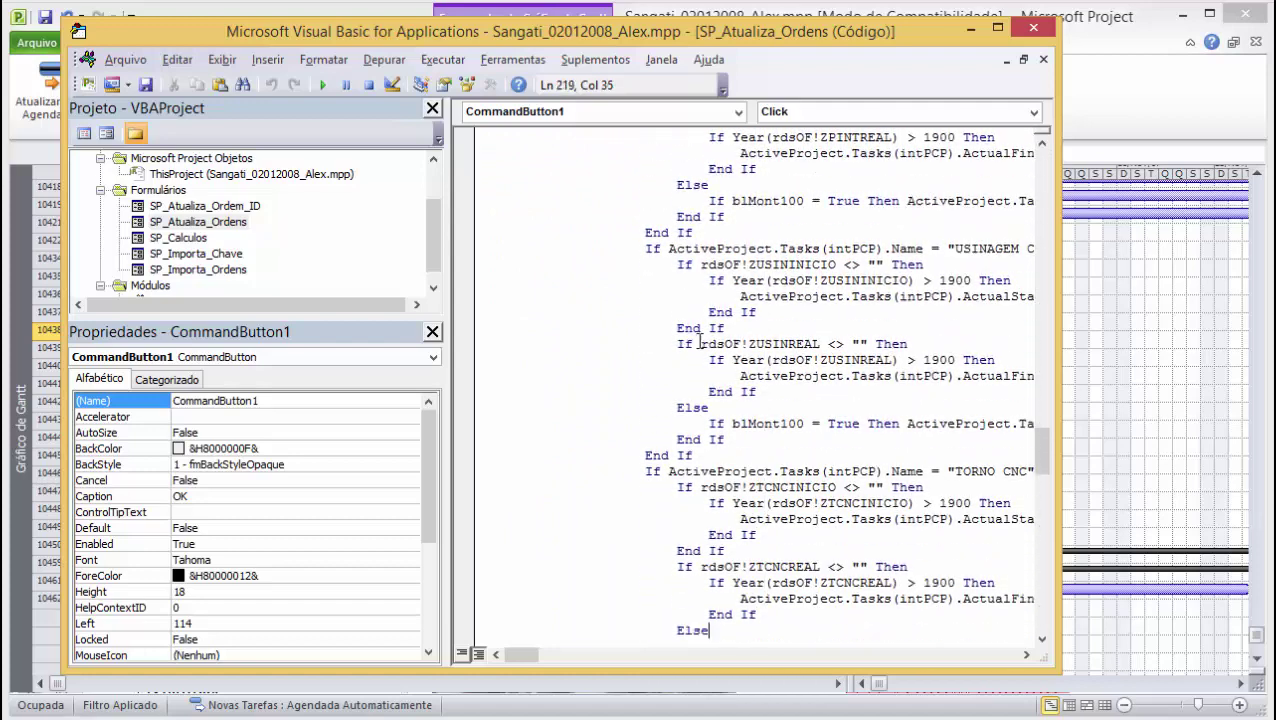
{"action": "key", "text": "Down"}
{"action": "key", "text": "Down"}
{"action": "key", "text": "Down"}
{"action": "key", "text": "Down"}
{"action": "key", "text": "Down"}
{"action": "key", "text": "Down"}
{"action": "key", "text": "Down"}
{"action": "key", "text": "Down"}
{"action": "key", "text": "Down"}
{"action": "key", "text": "Down"}
{"action": "key", "text": "Down"}
{"action": "key", "text": "Down"}
{"action": "key", "text": "Down"}
{"action": "key", "text": "Down"}
{"action": "key", "text": "Down"}
{"action": "key", "text": "Down"}
{"action": "key", "text": "Down"}
{"action": "key", "text": "Down"}
{"action": "key", "text": "Down"}
{"action": "key", "text": "Down"}
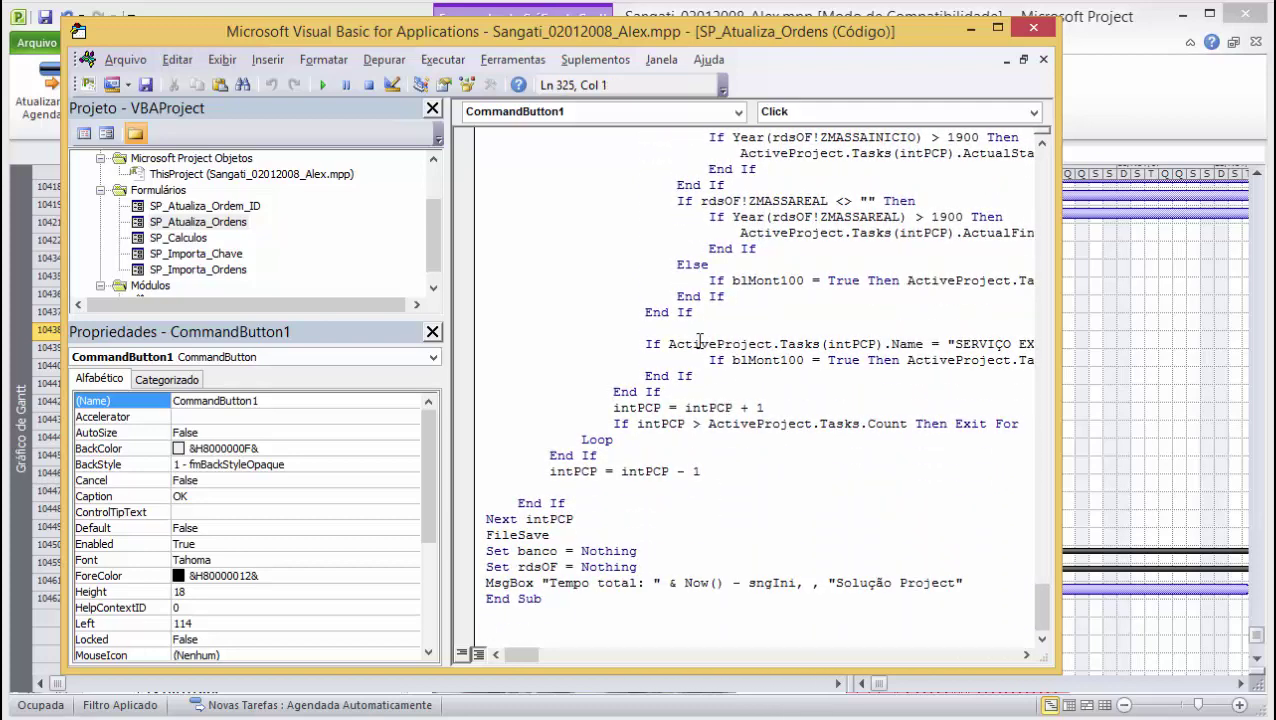
Go back up through the order update code to the variable declarations at its start.
{"action": "key", "text": "Page_Up"}
{"action": "key", "text": "Page_Up"}
{"action": "key", "text": "Page_Up"}
{"action": "key", "text": "Page_Up"}
{"action": "key", "text": "Page_Up"}
{"action": "key", "text": "Page_Up"}
{"action": "key", "text": "Page_Up"}
{"action": "key", "text": "Page_Up"}
{"action": "key", "text": "Page_Up"}
{"action": "key", "text": "Page_Up"}
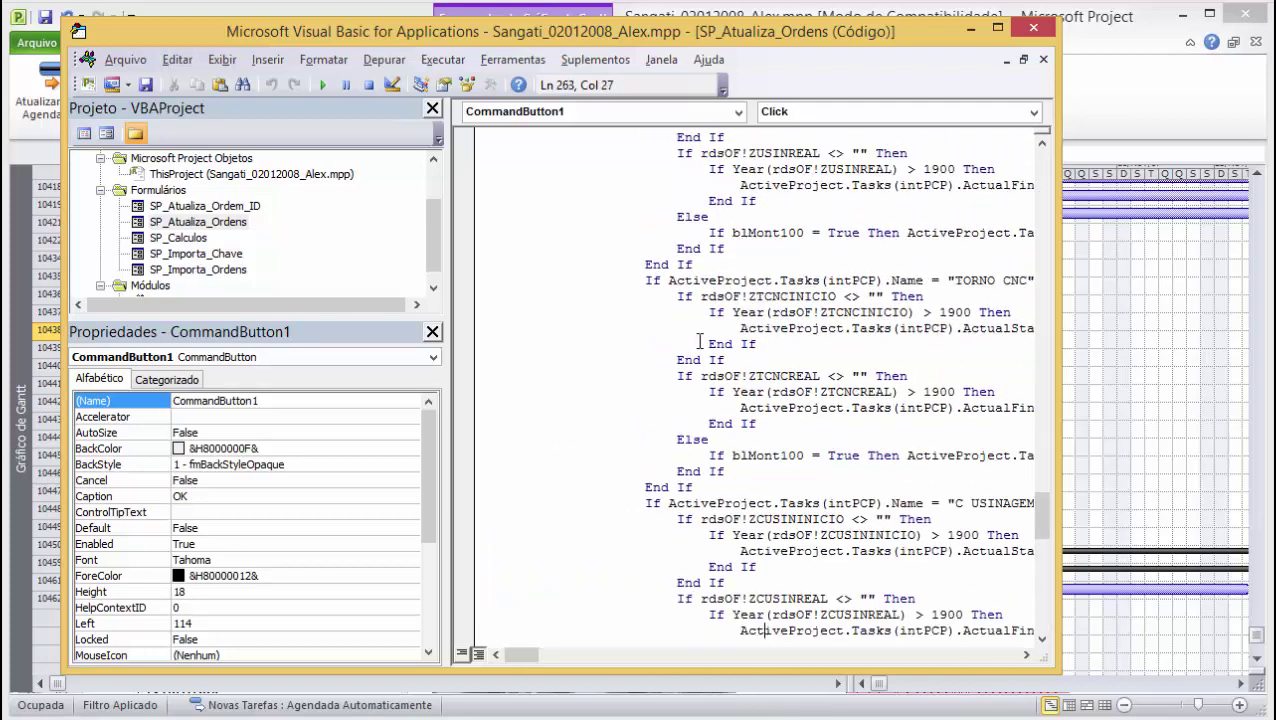
{"action": "key", "text": "Page_Up"}
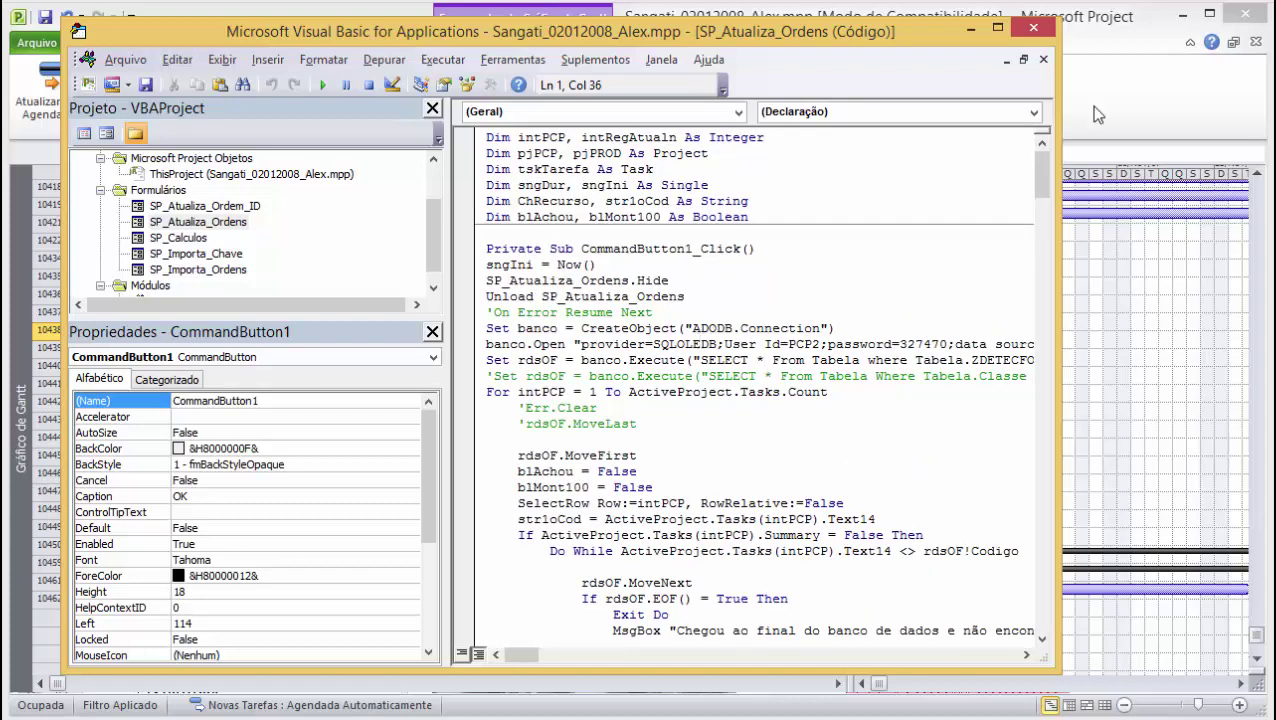
Close the form's code window and the Visual Basic editor to return to the project schedule.
{"action": "left_click", "coordinate": [1043, 59]}
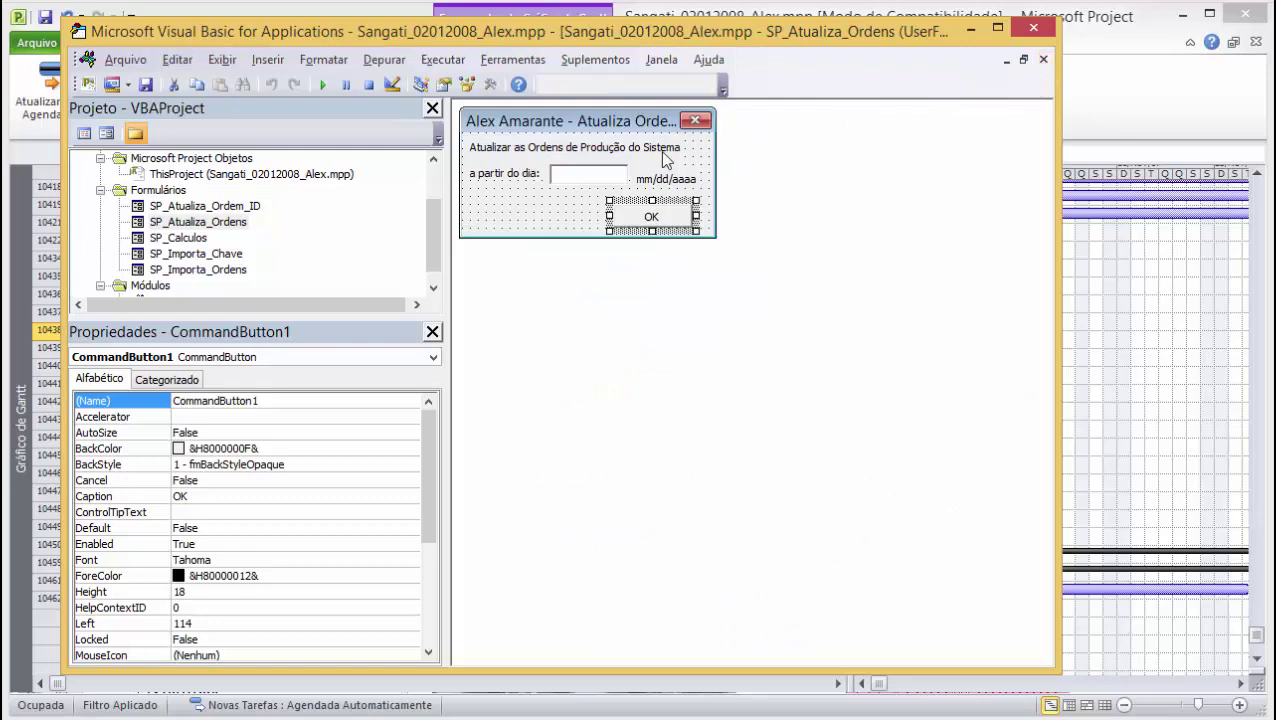
{"action": "left_click", "coordinate": [1033, 33]}
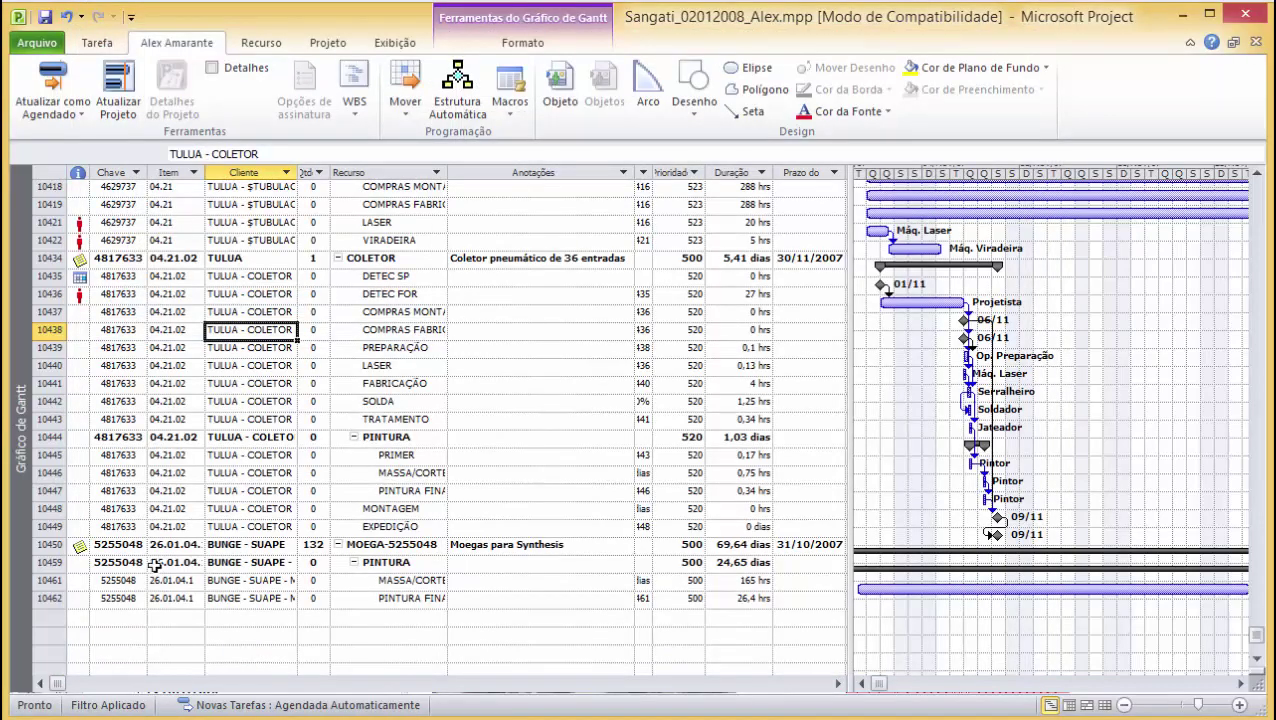
Select the entire row of the last task, 10462, under PINTURA in the MOEGA order.
{"action": "left_click", "coordinate": [45, 598]}
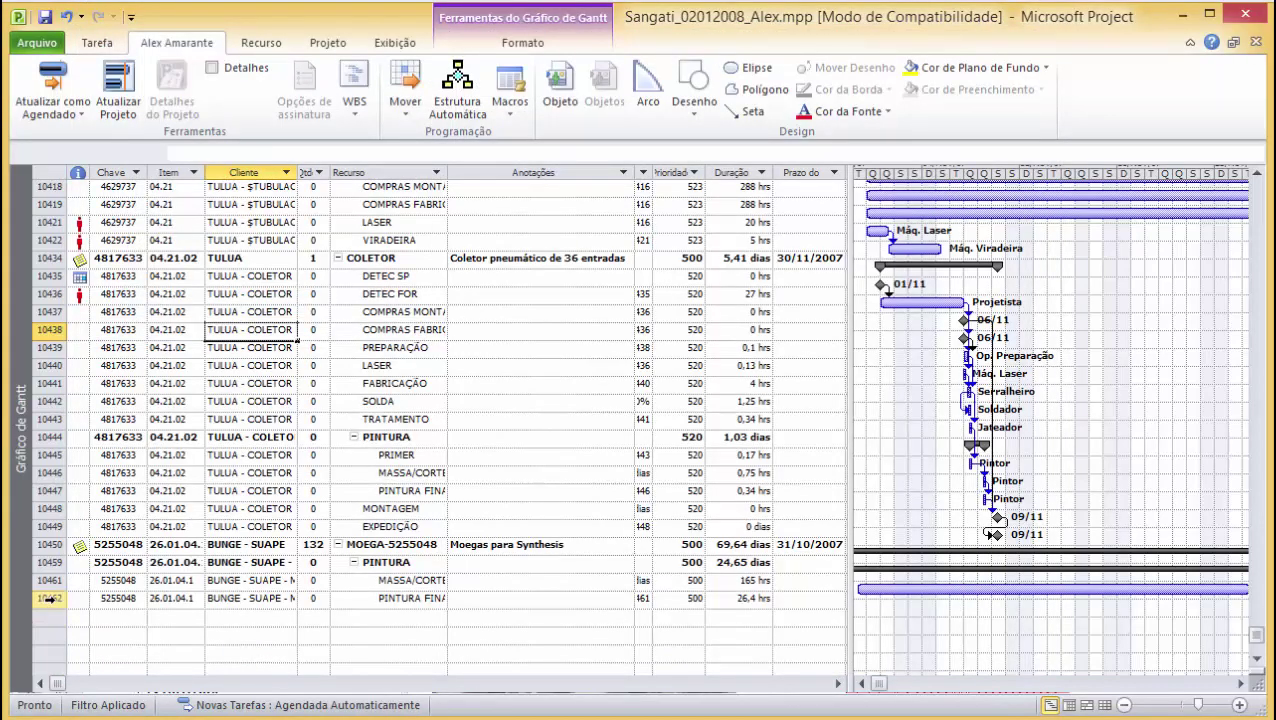
{"action": "left_click", "coordinate": [263, 398]}
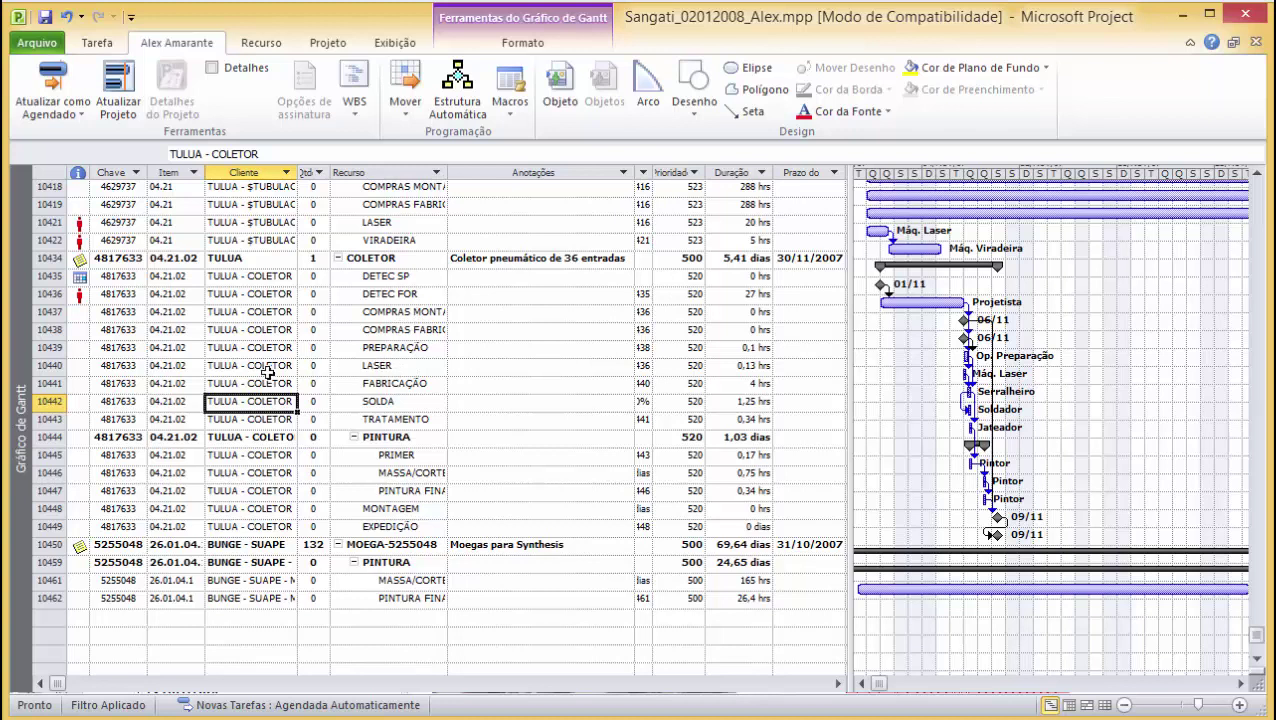
{"action": "left_click", "coordinate": [47, 598]}
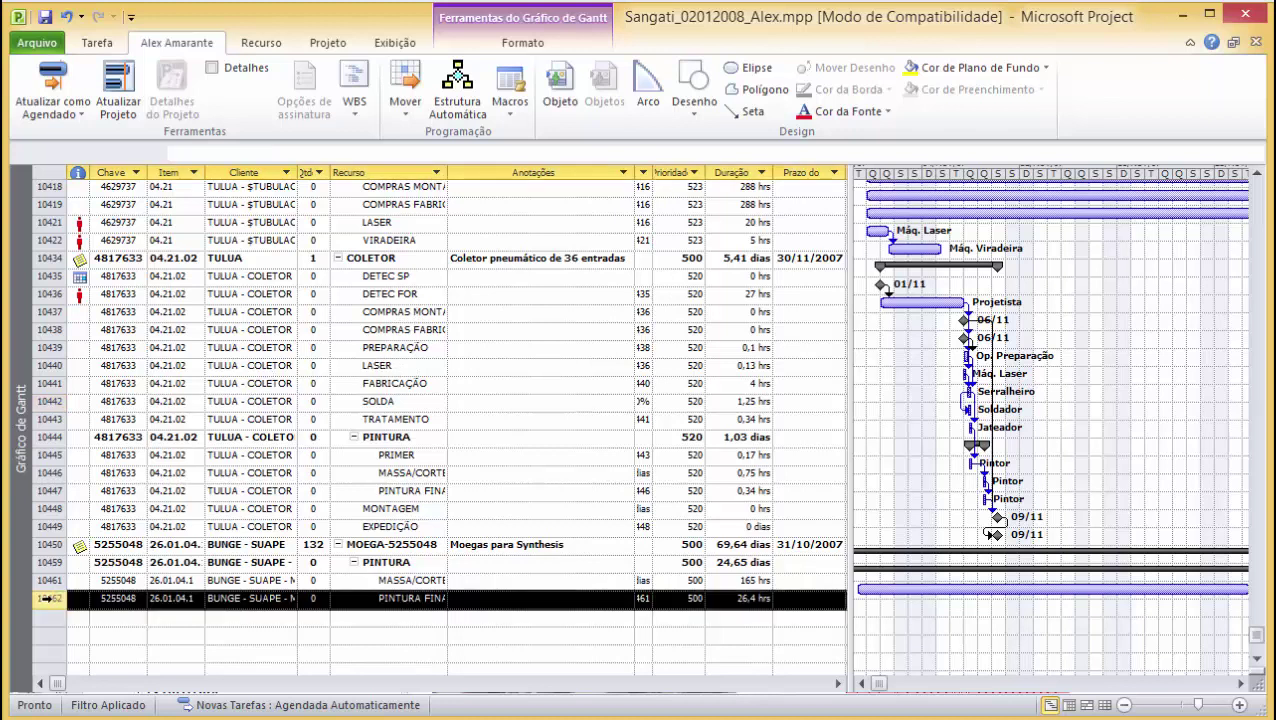